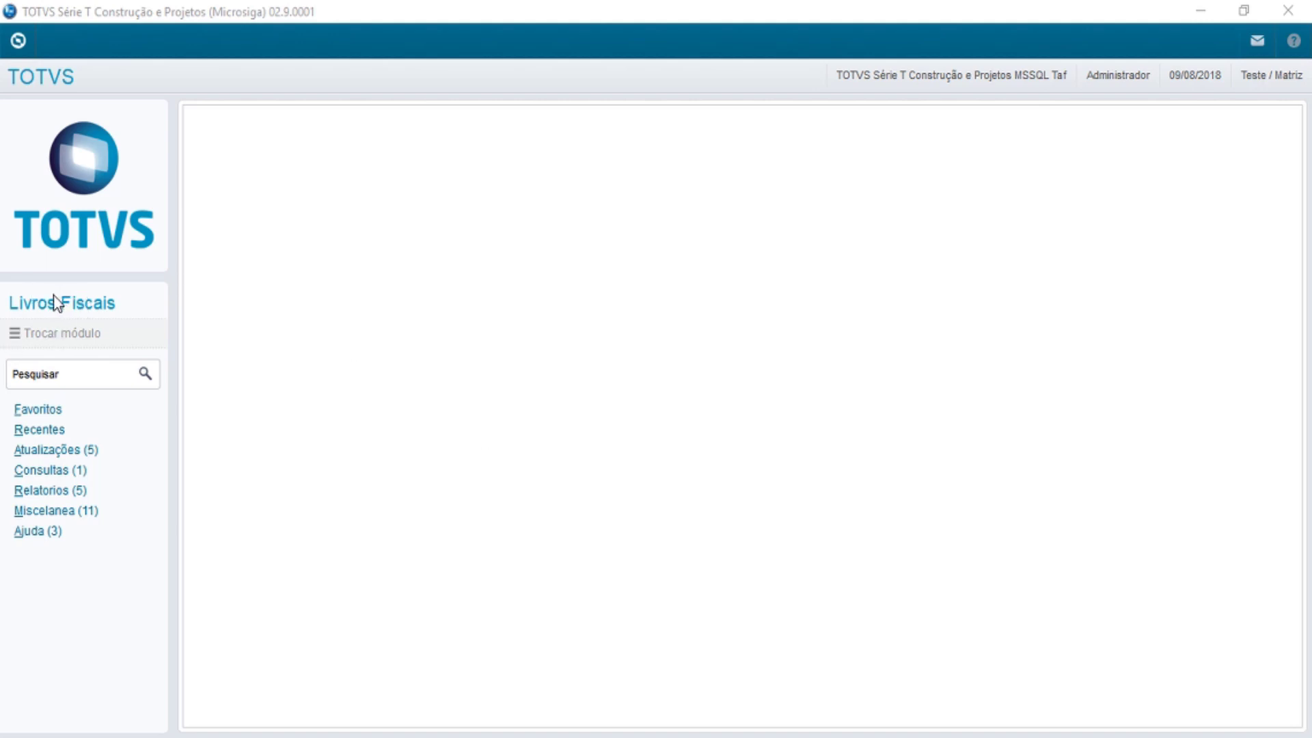
- Open the Extrator Fiscal routine from the magnetic files (Arq. Magneticos) section of Miscelanea
click(81, 511)
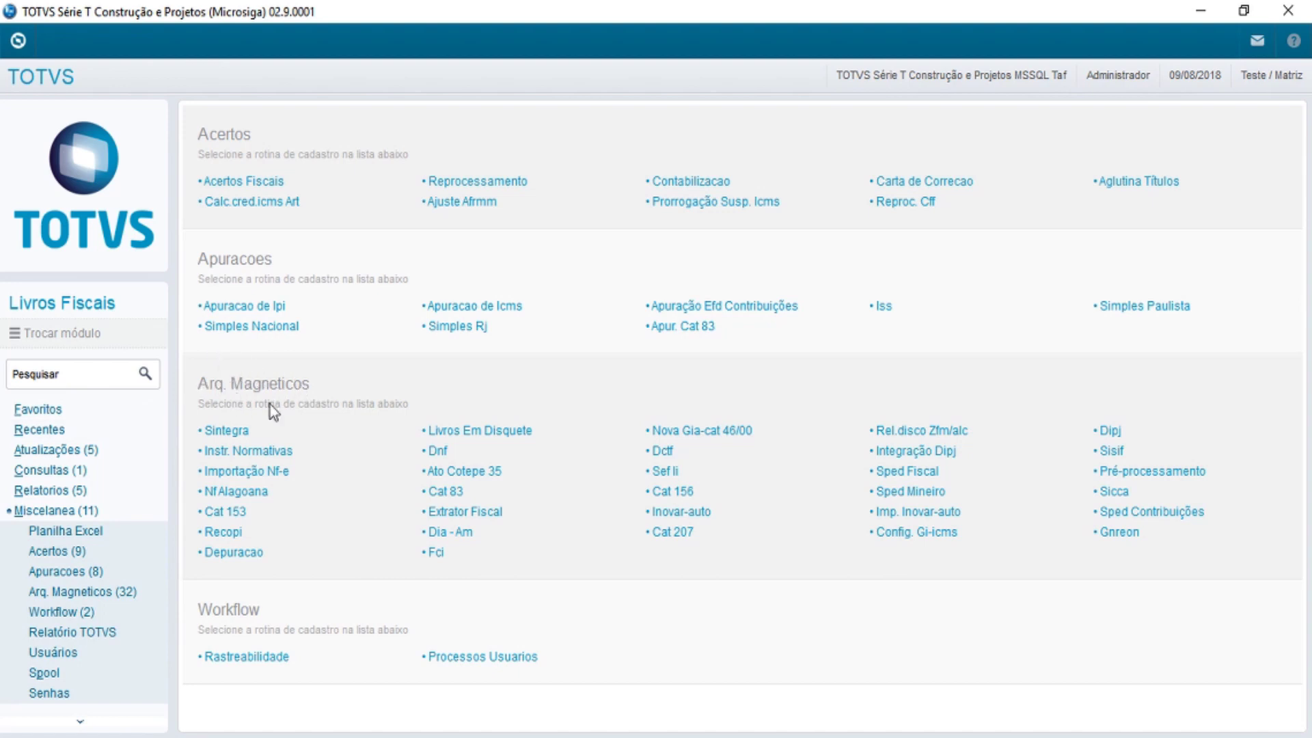
click(475, 512)
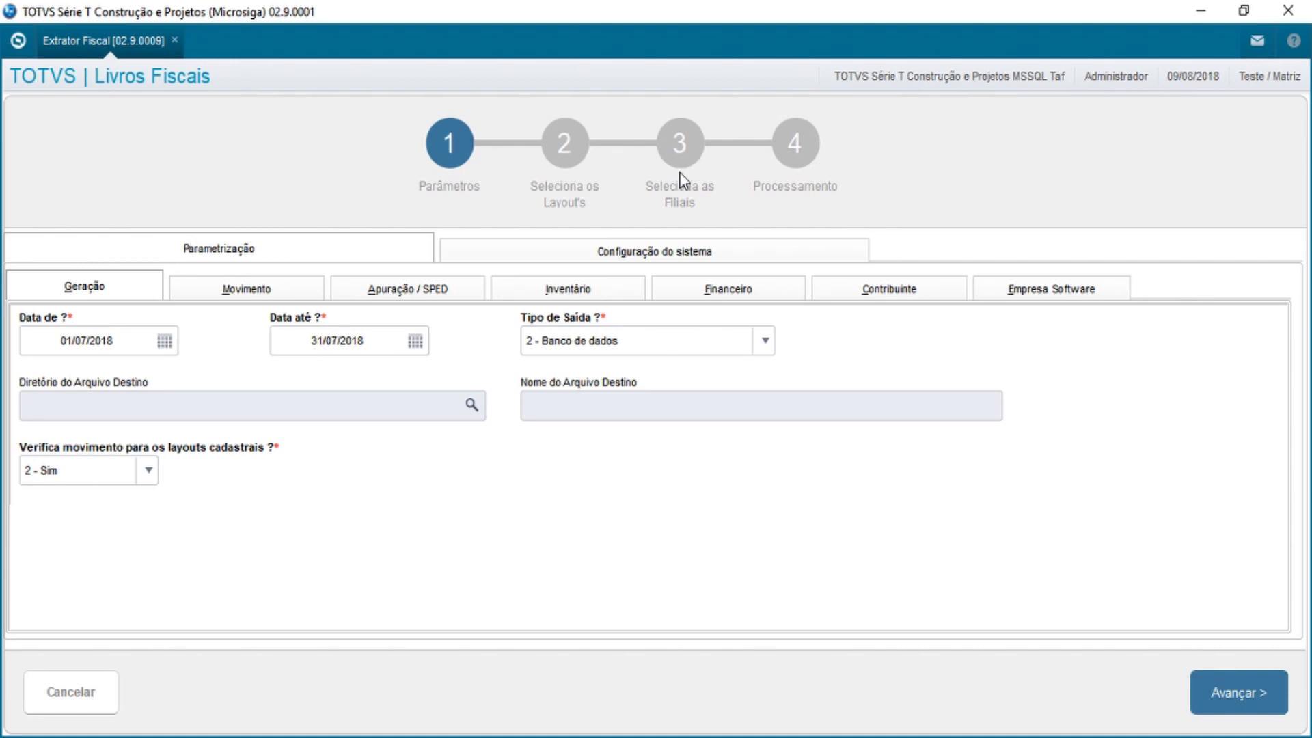
- Review the system configuration's data tables, table fields and system parameters, and return to the generation parameters
click(686, 258)
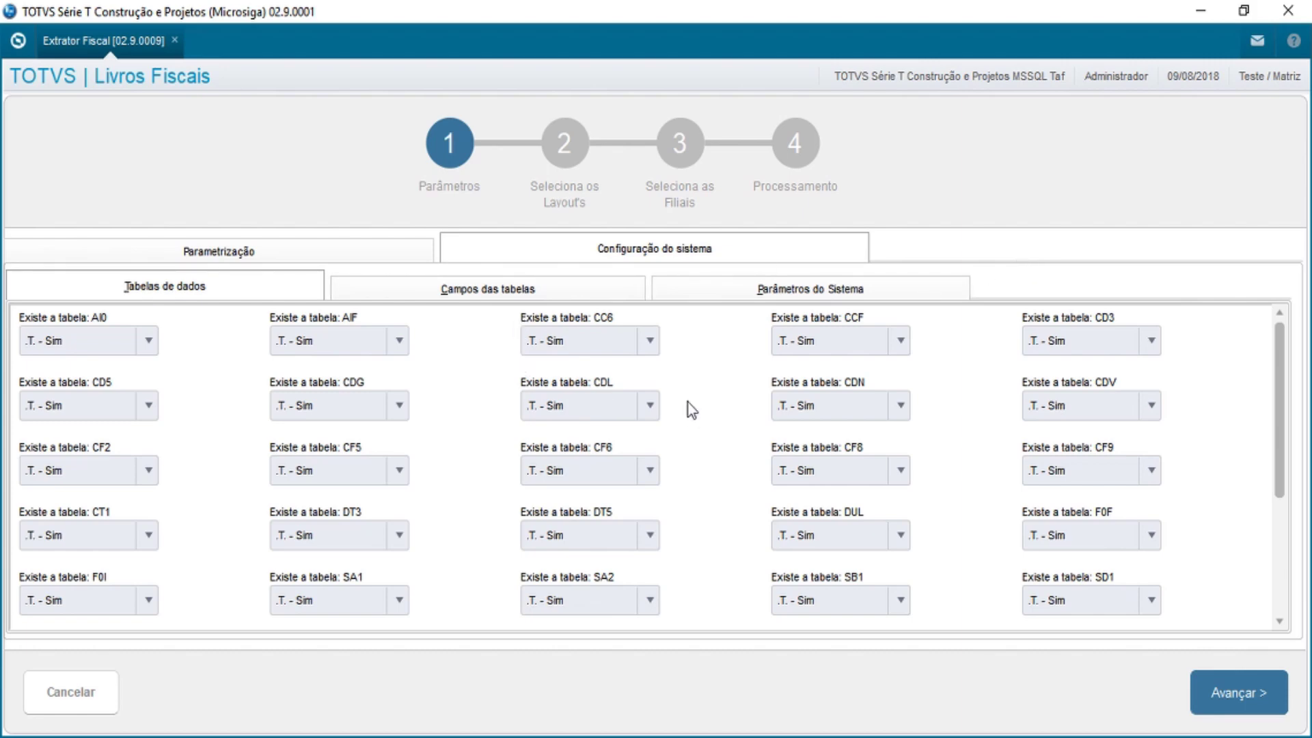
click(544, 295)
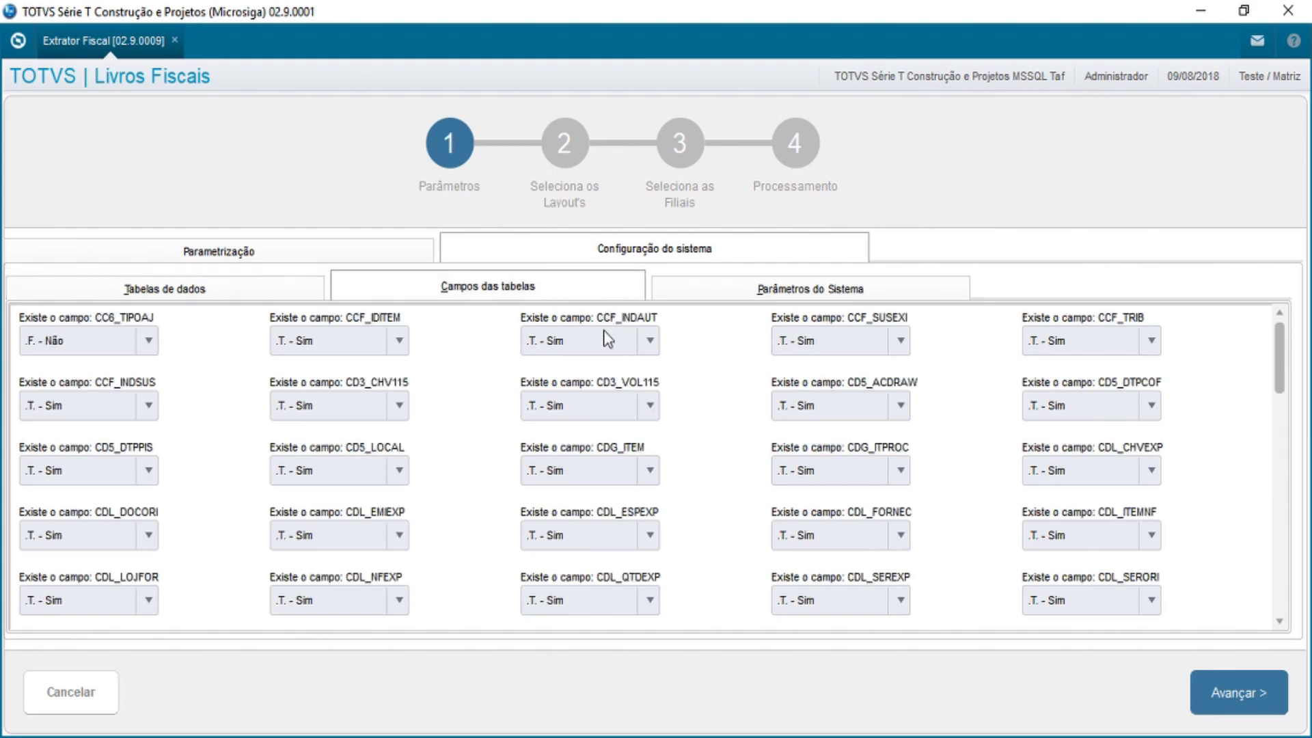
click(839, 293)
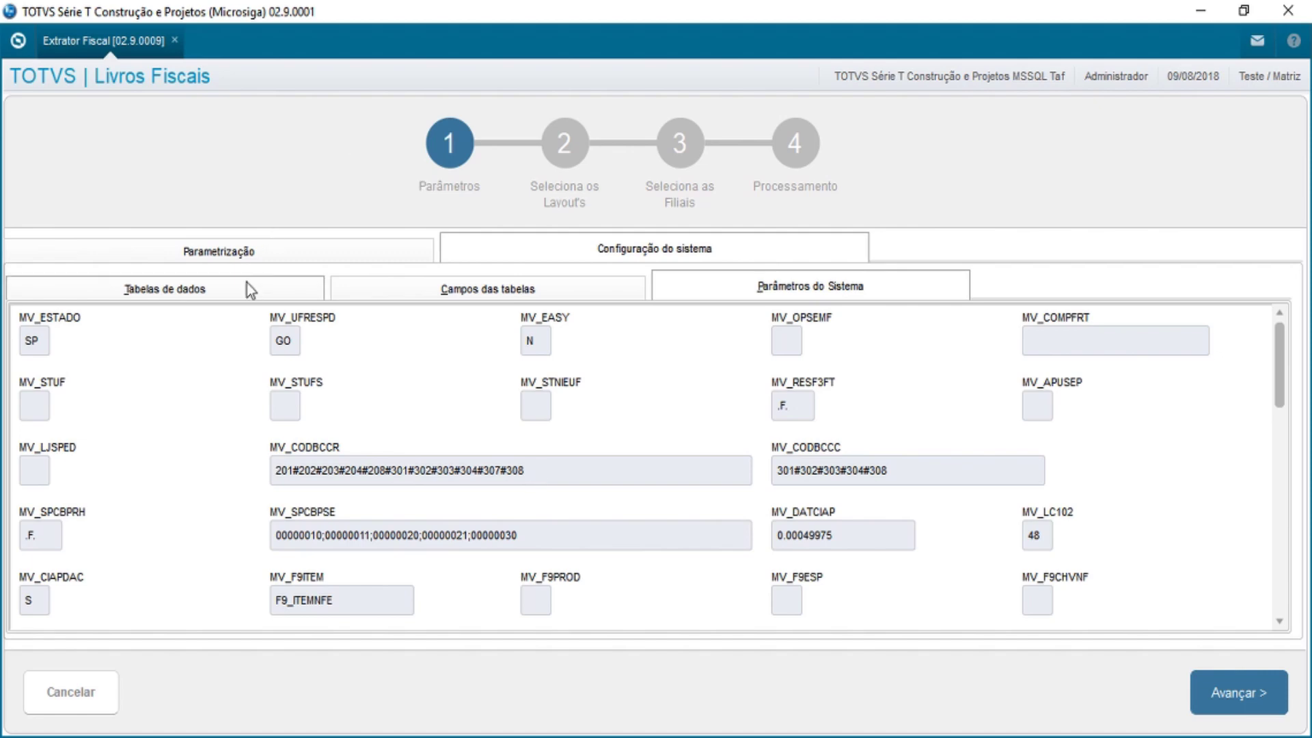
click(254, 252)
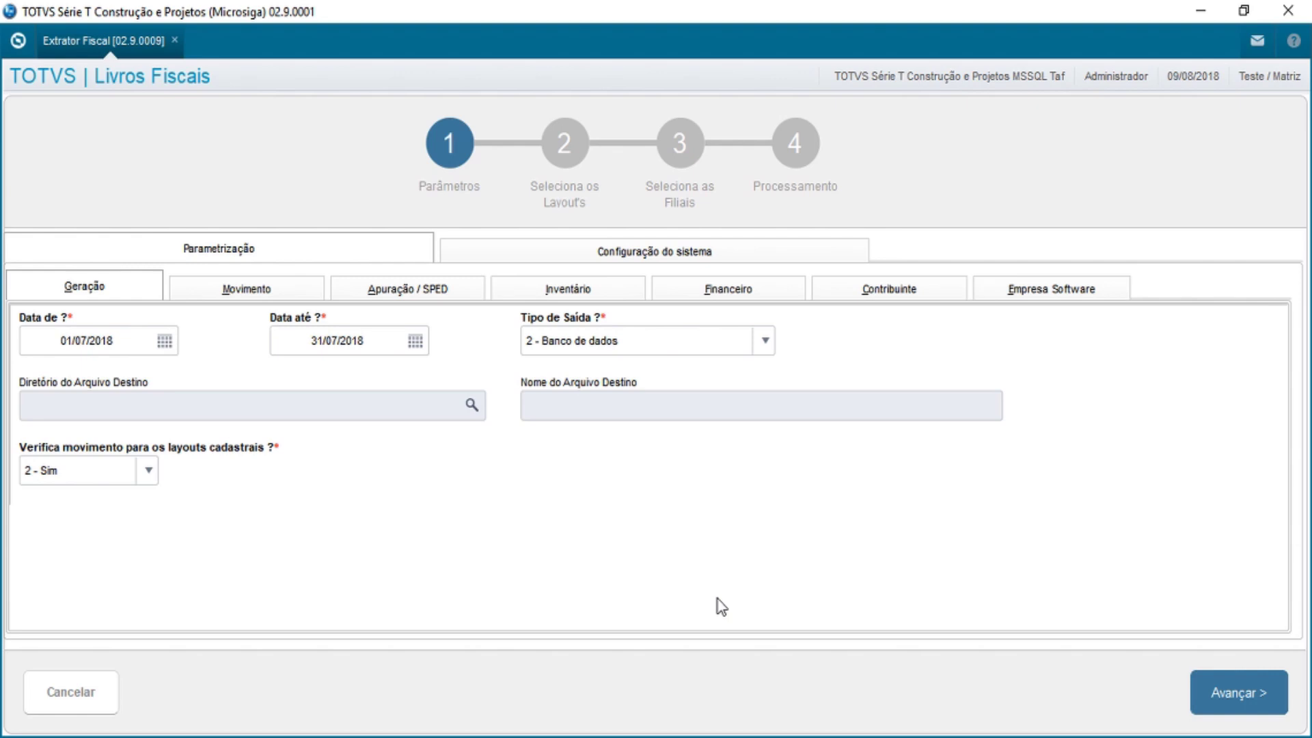
- Check the start and end dates of the extraction period in the Geração settings
click(129, 343)
click(363, 340)
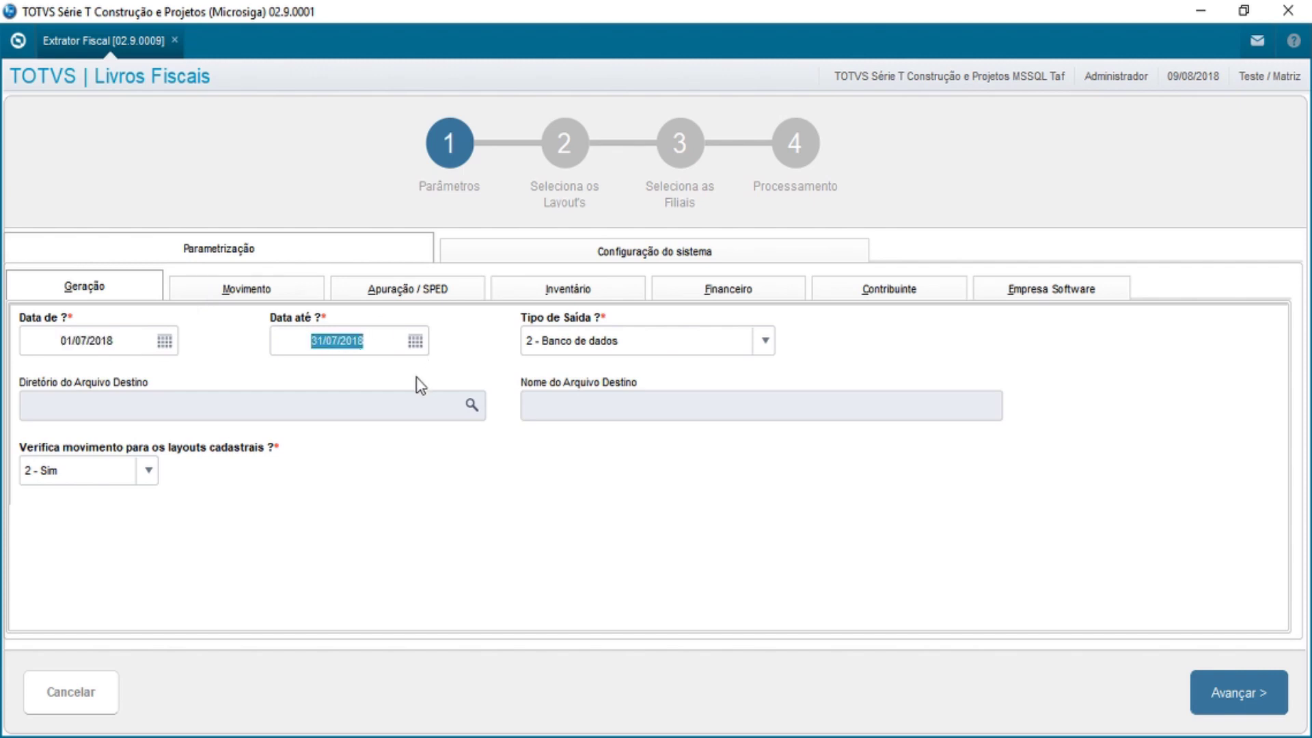
- Try the 1 - Arquivo TXT output type with its destination directory and file name fields, and restore 2 - Banco de dados
click(648, 343)
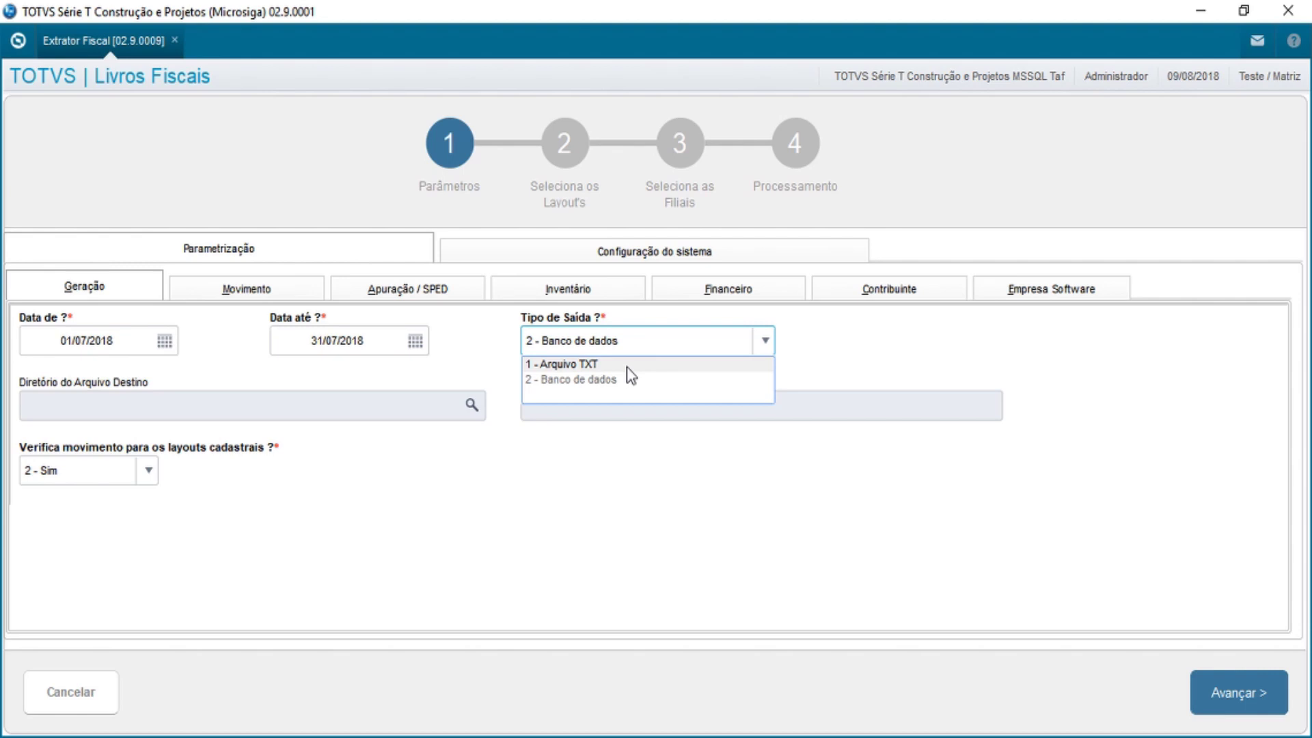
click(640, 363)
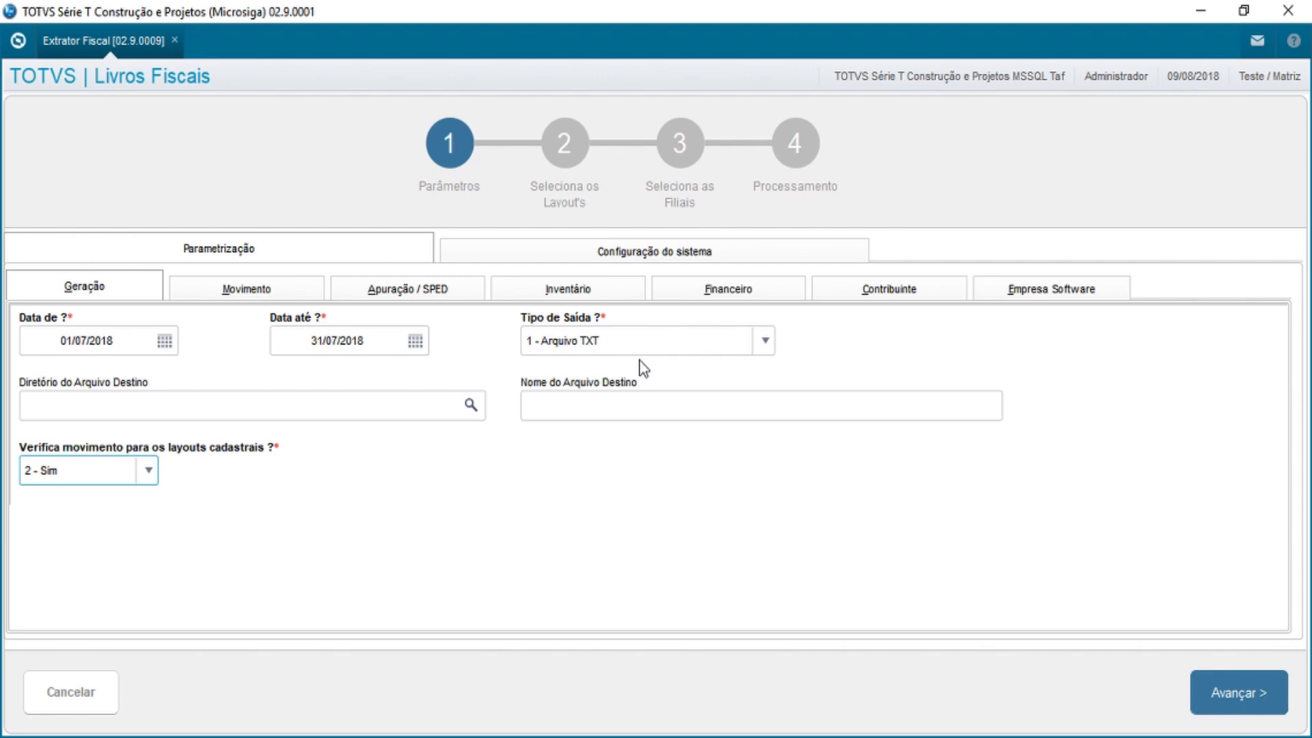
click(217, 406)
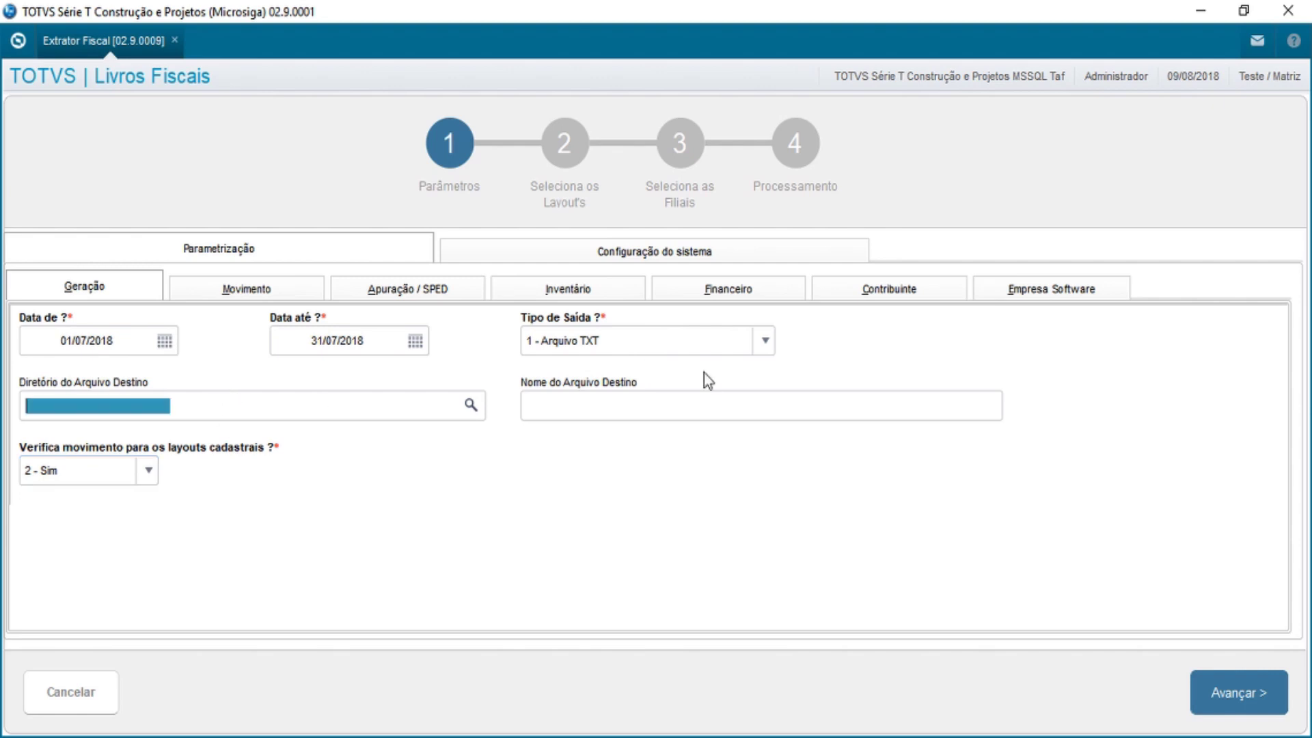
click(685, 405)
click(165, 396)
click(573, 402)
click(618, 341)
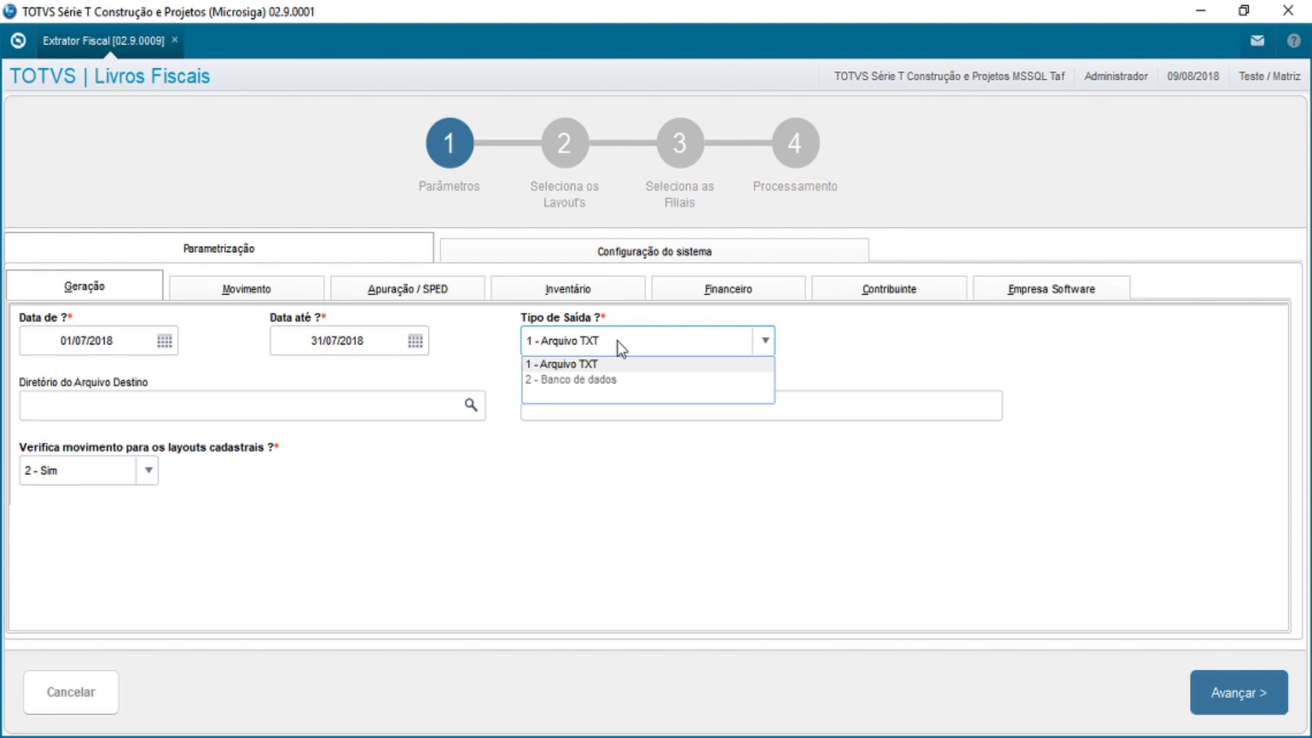
click(607, 384)
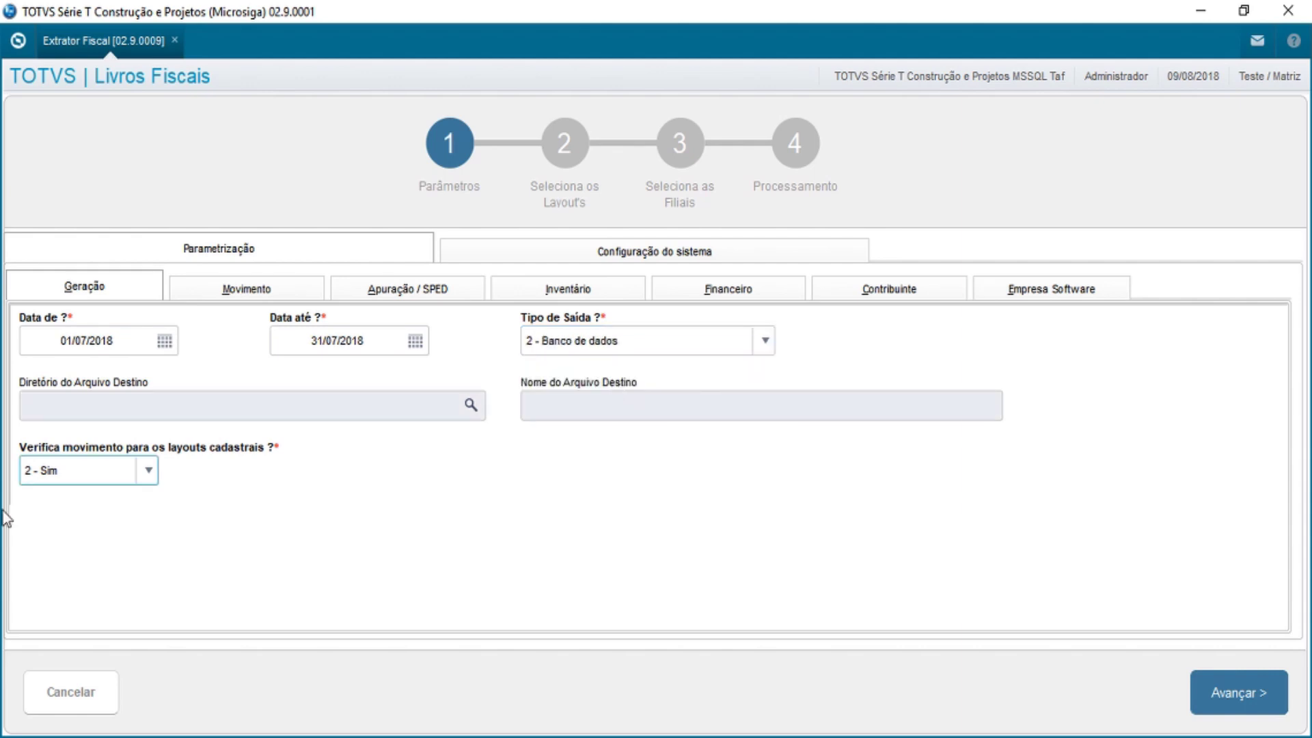
- Check the setting that verifies movement for the registration layouts
click(90, 473)
click(90, 473)
- Set Tipo de Movimento to 1 - Ambos and check the invoice and series range fields
click(240, 290)
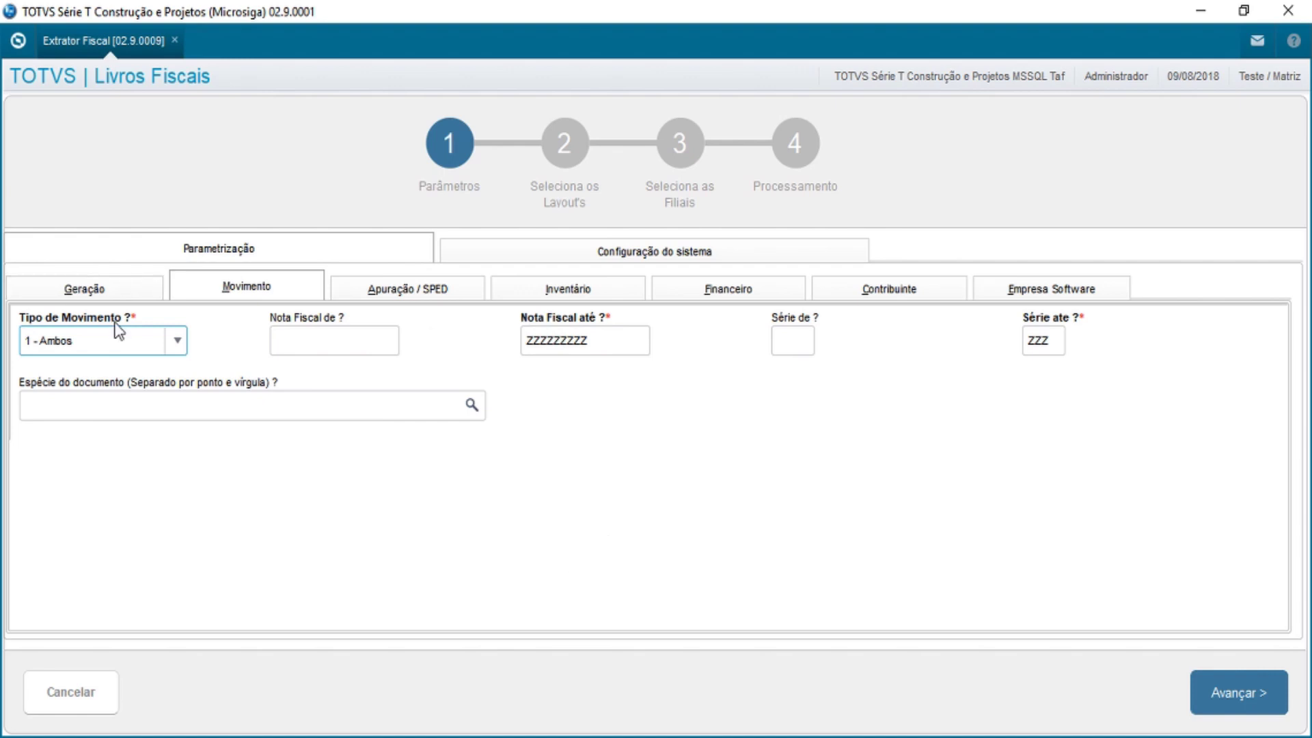
click(125, 347)
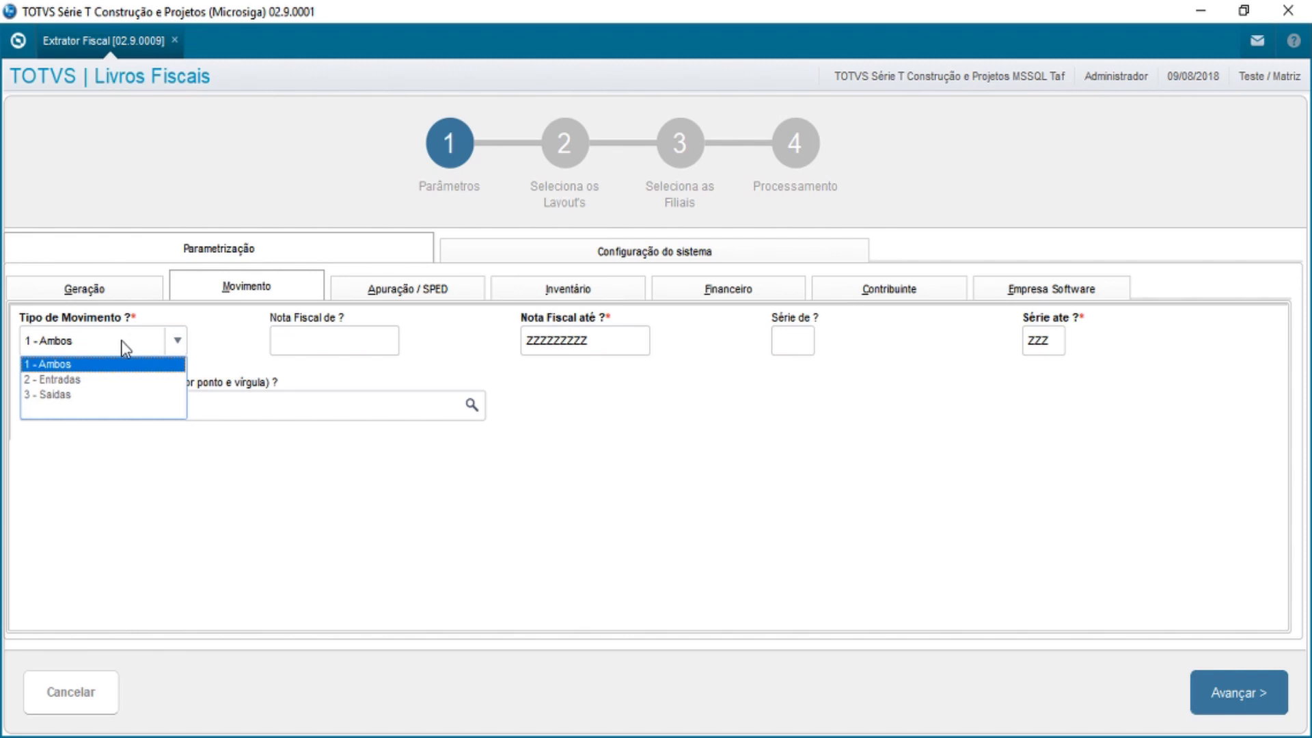
click(117, 365)
click(303, 337)
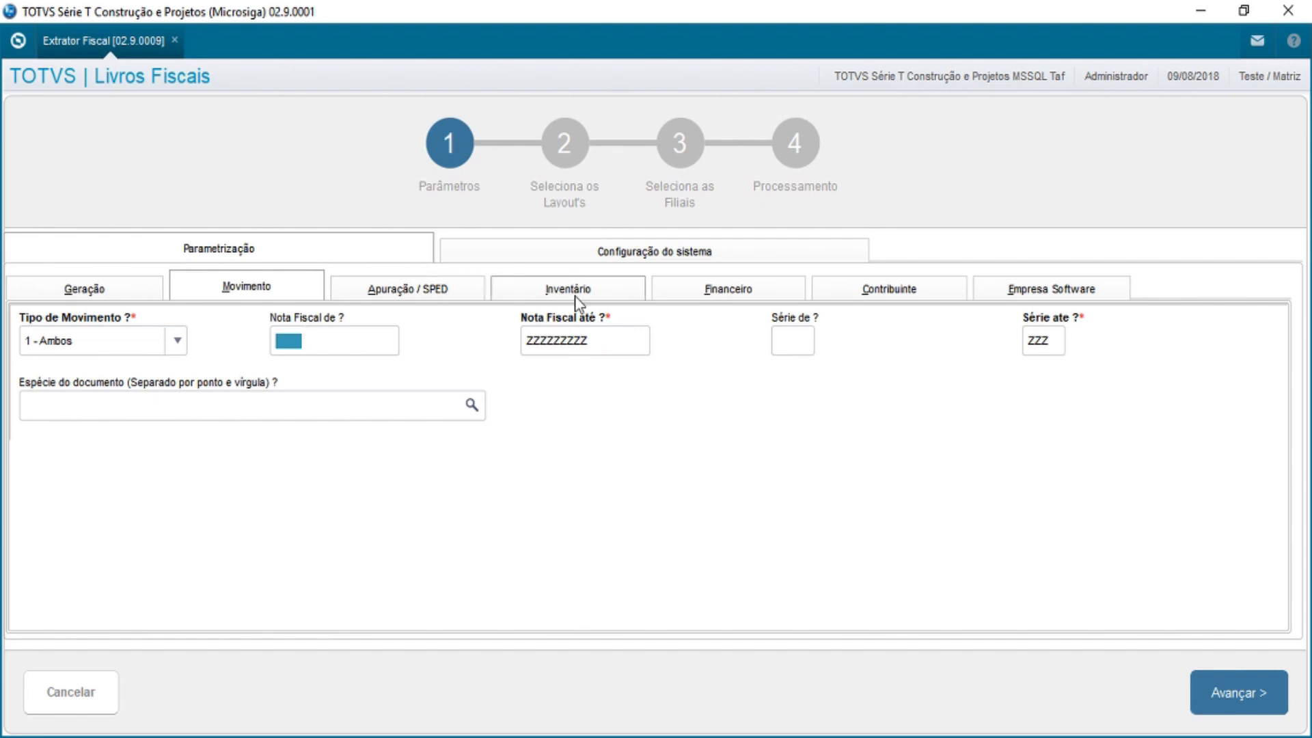
click(616, 340)
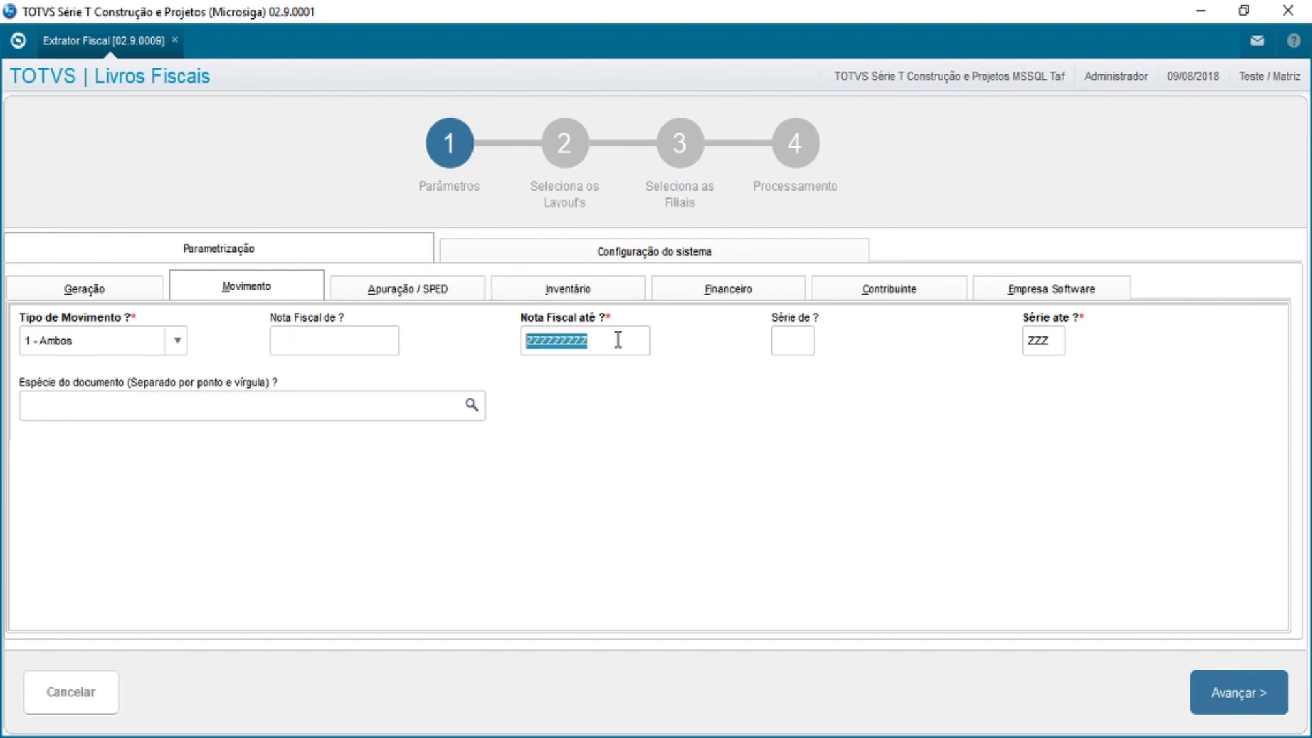
click(780, 338)
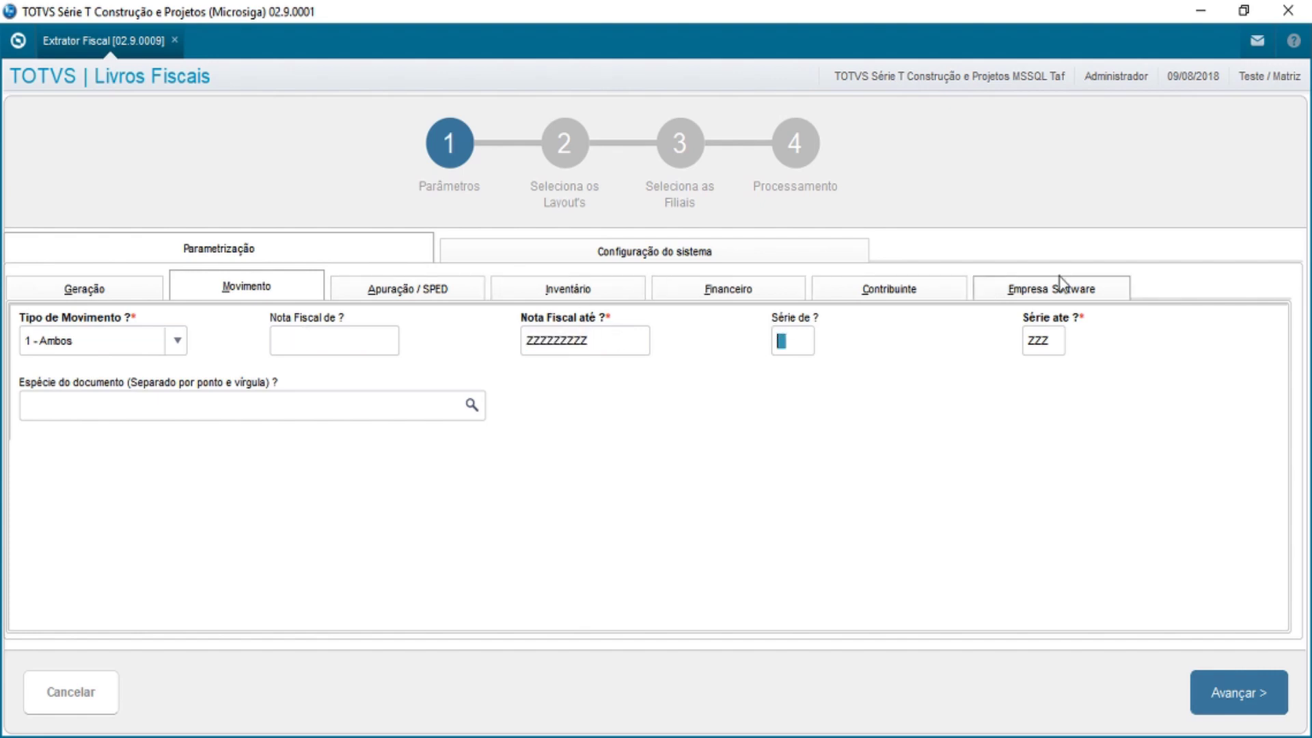
click(1057, 338)
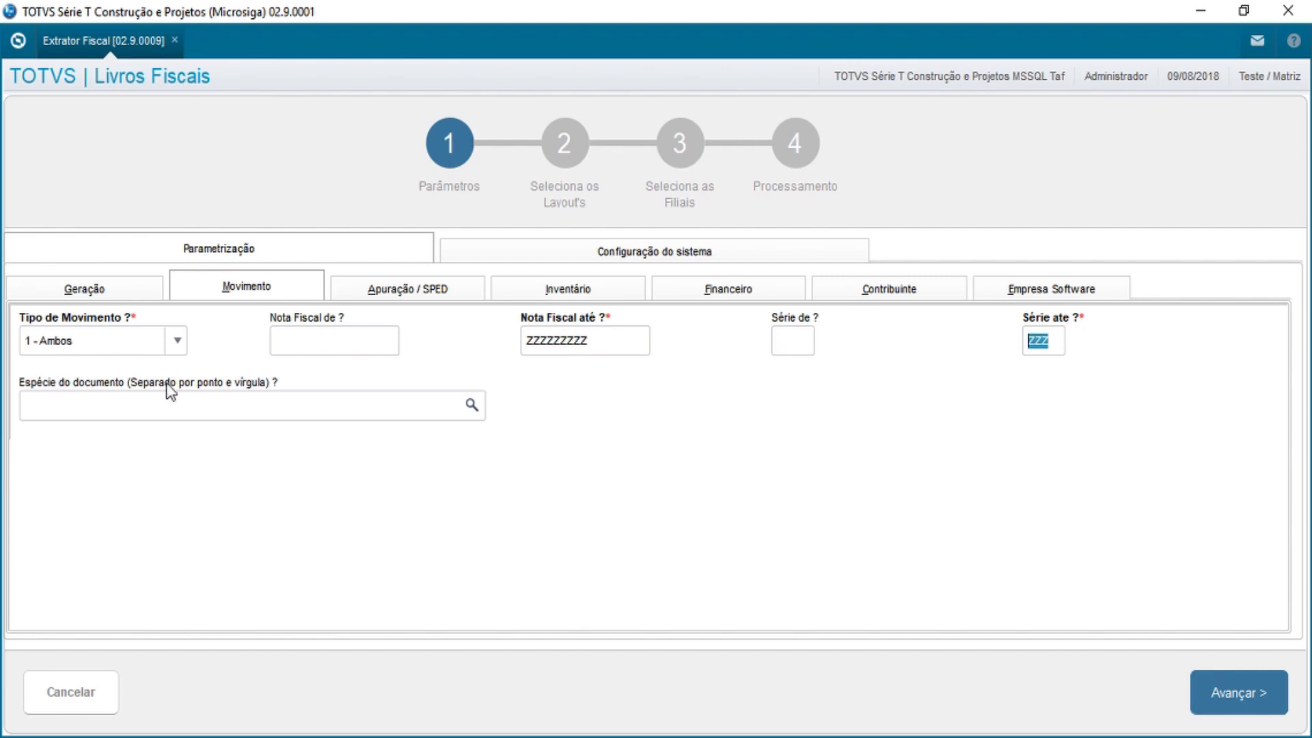
- Try marking all document species in the Espécie do documento lookup, and cancel the selection
click(148, 407)
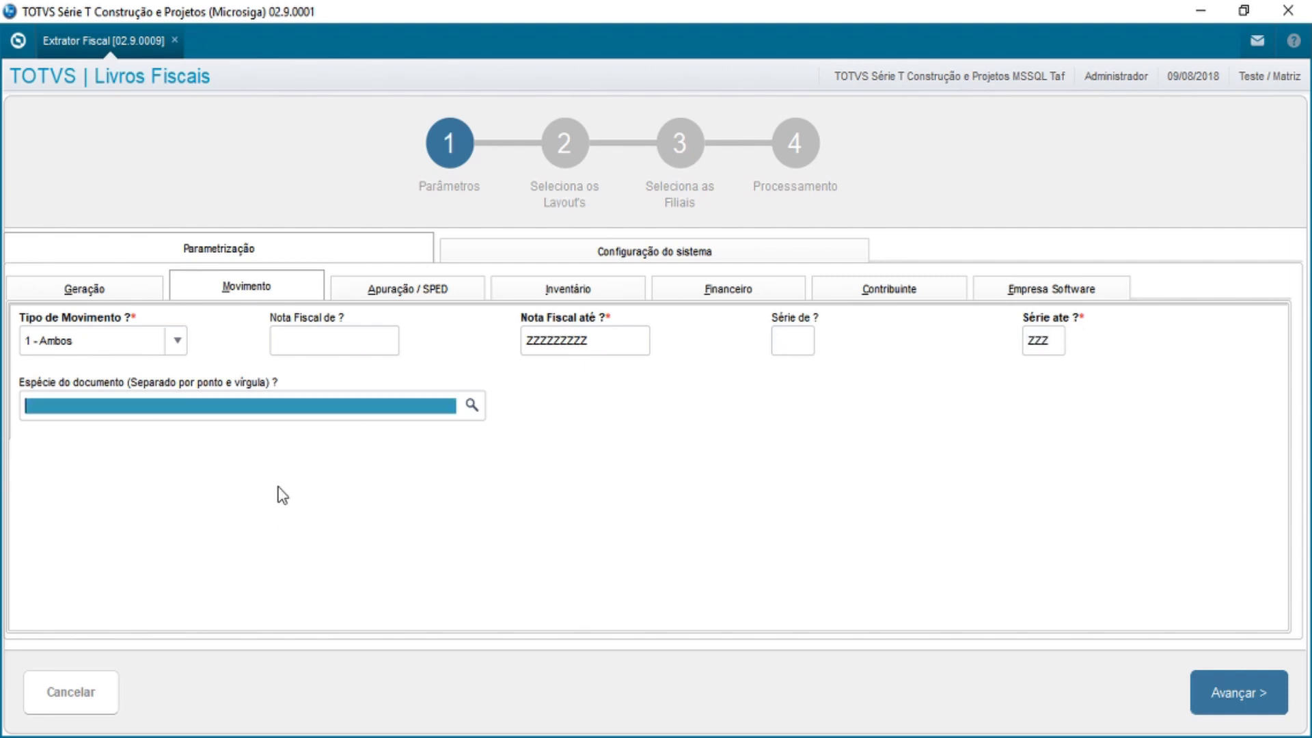
click(471, 406)
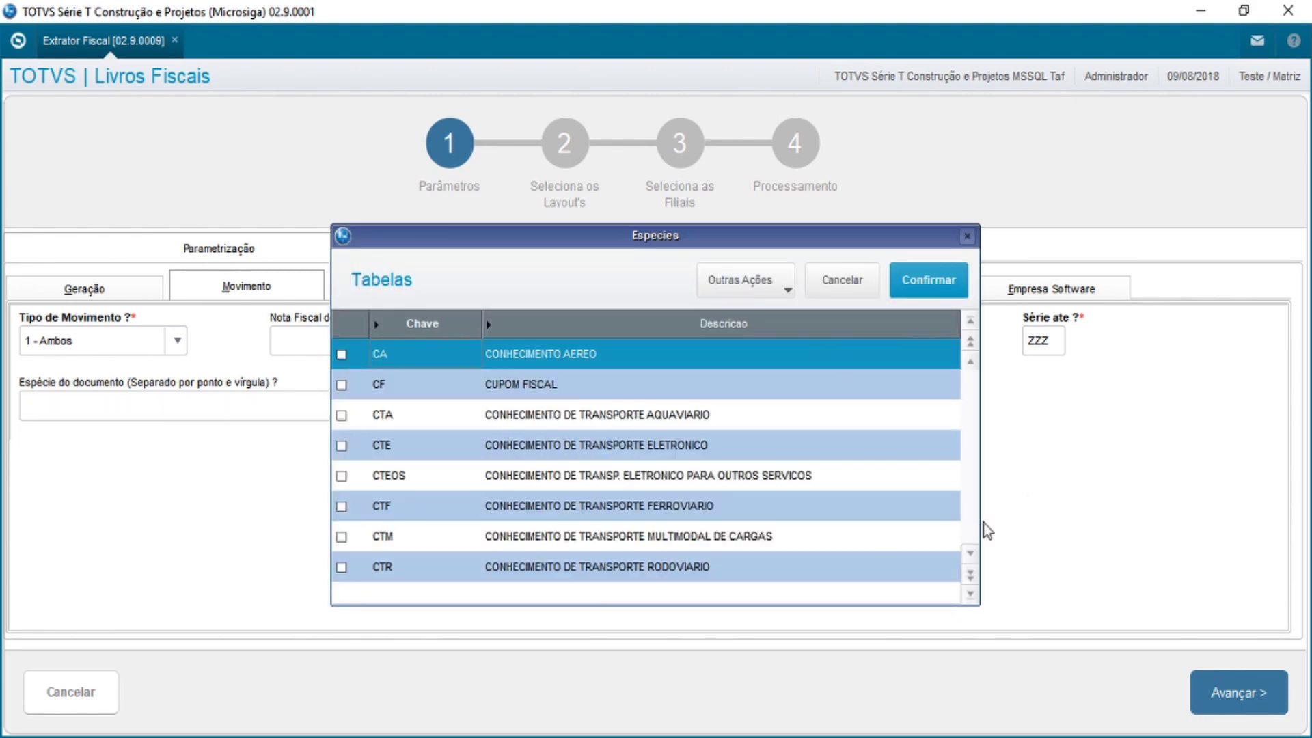
click(971, 596)
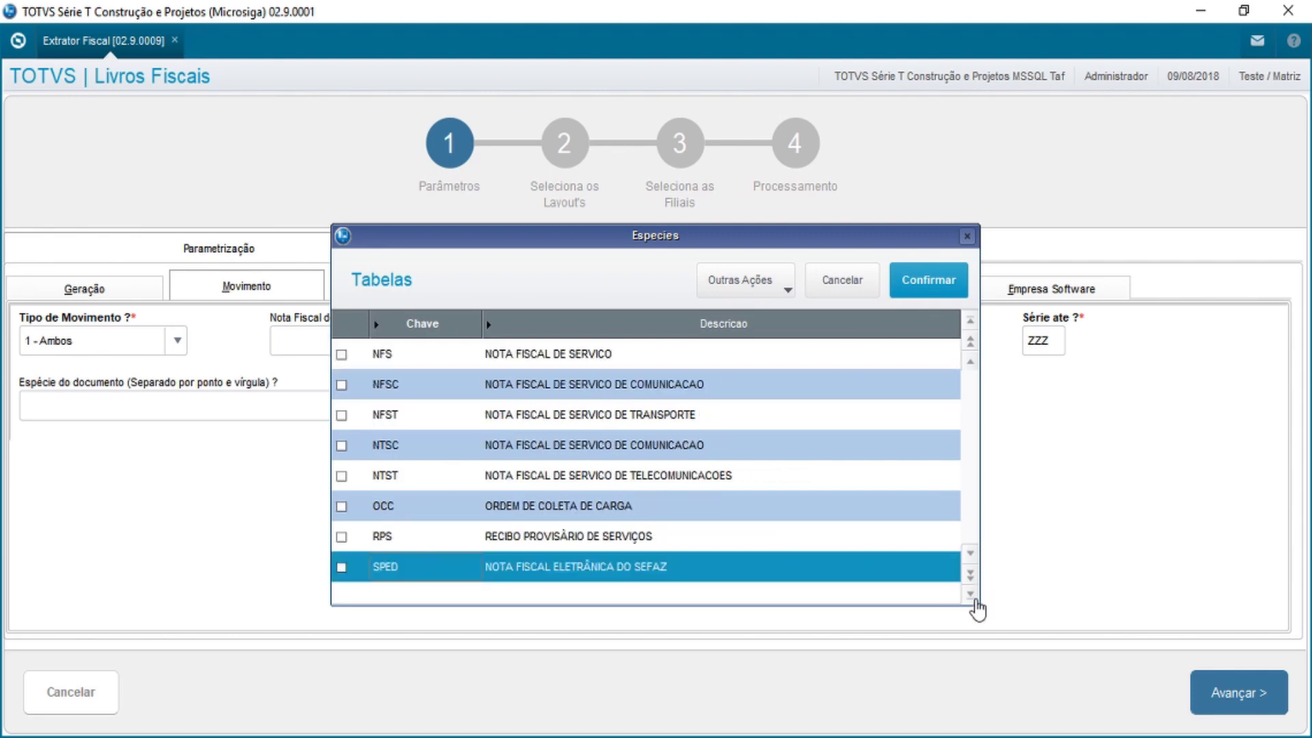
click(342, 414)
click(342, 446)
click(361, 321)
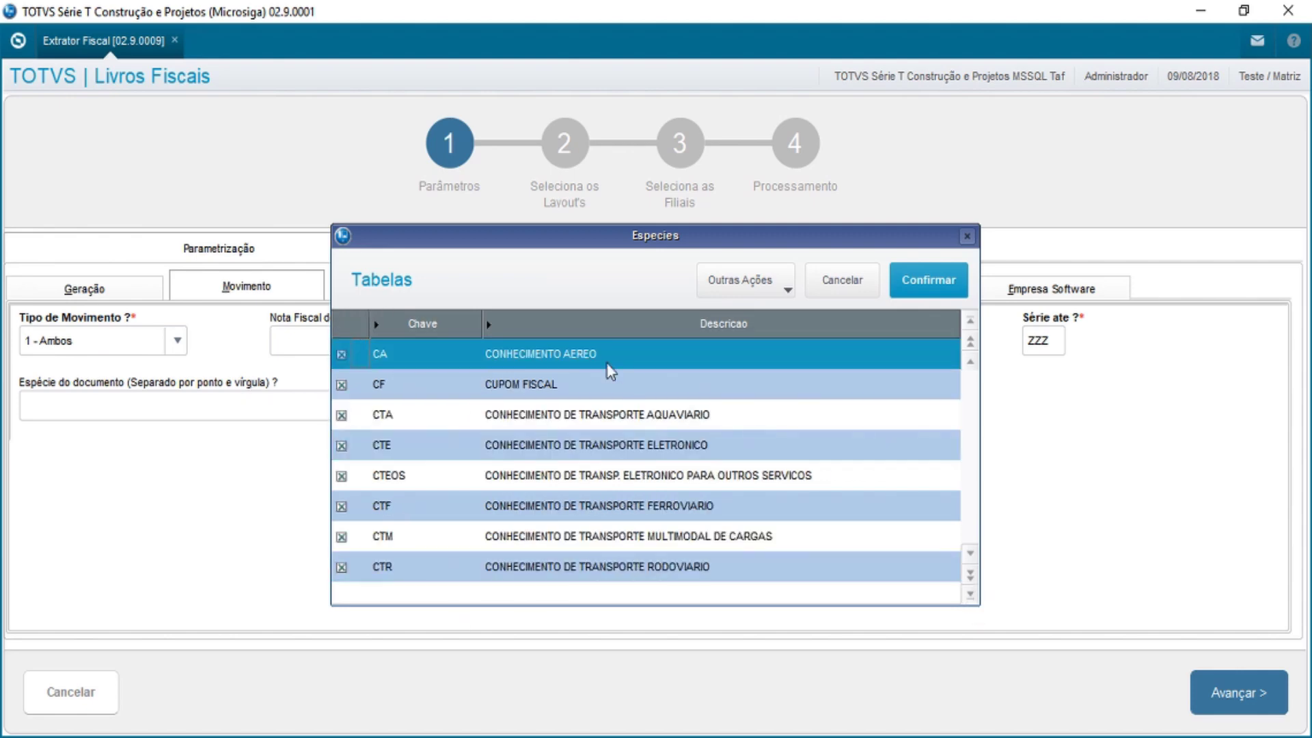
click(839, 282)
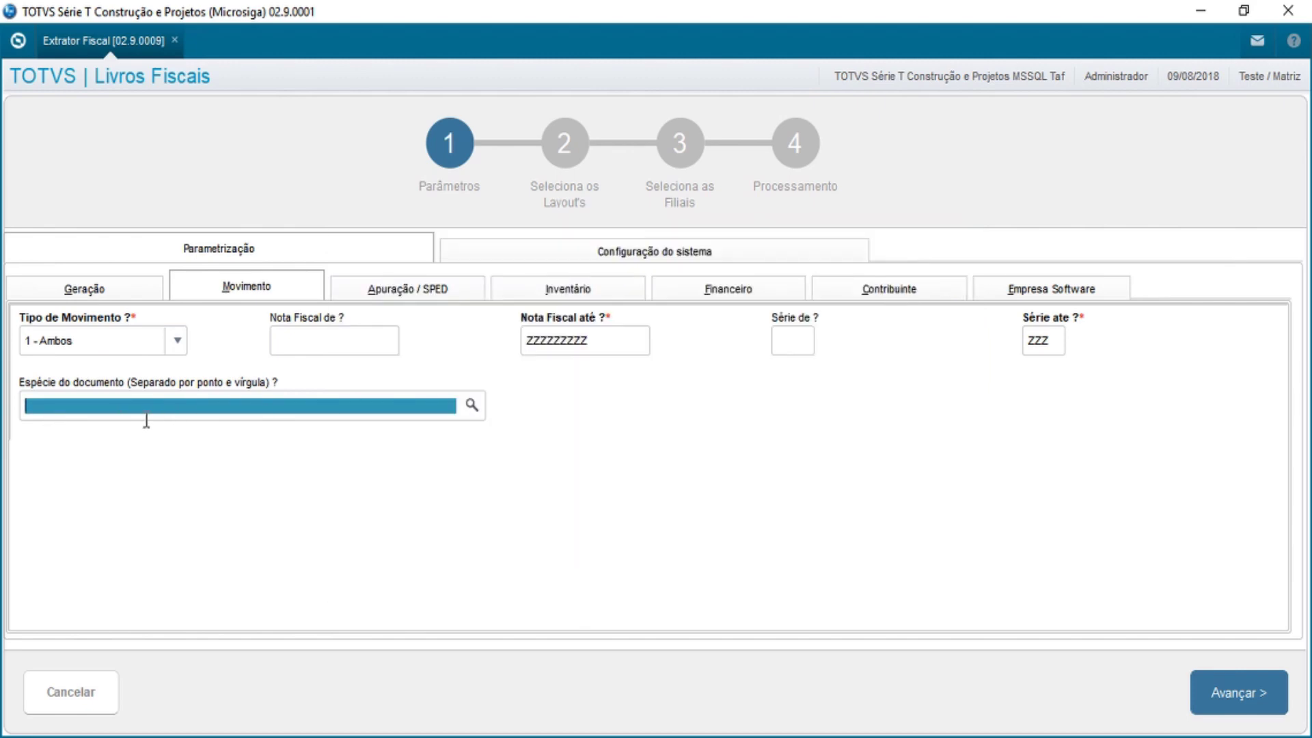
- In the Apuração / SPED settings, set the IPI period to 0 - Mensal and the tax incidence to 3 - Regimes não-cumulativo e cumulativo
click(397, 290)
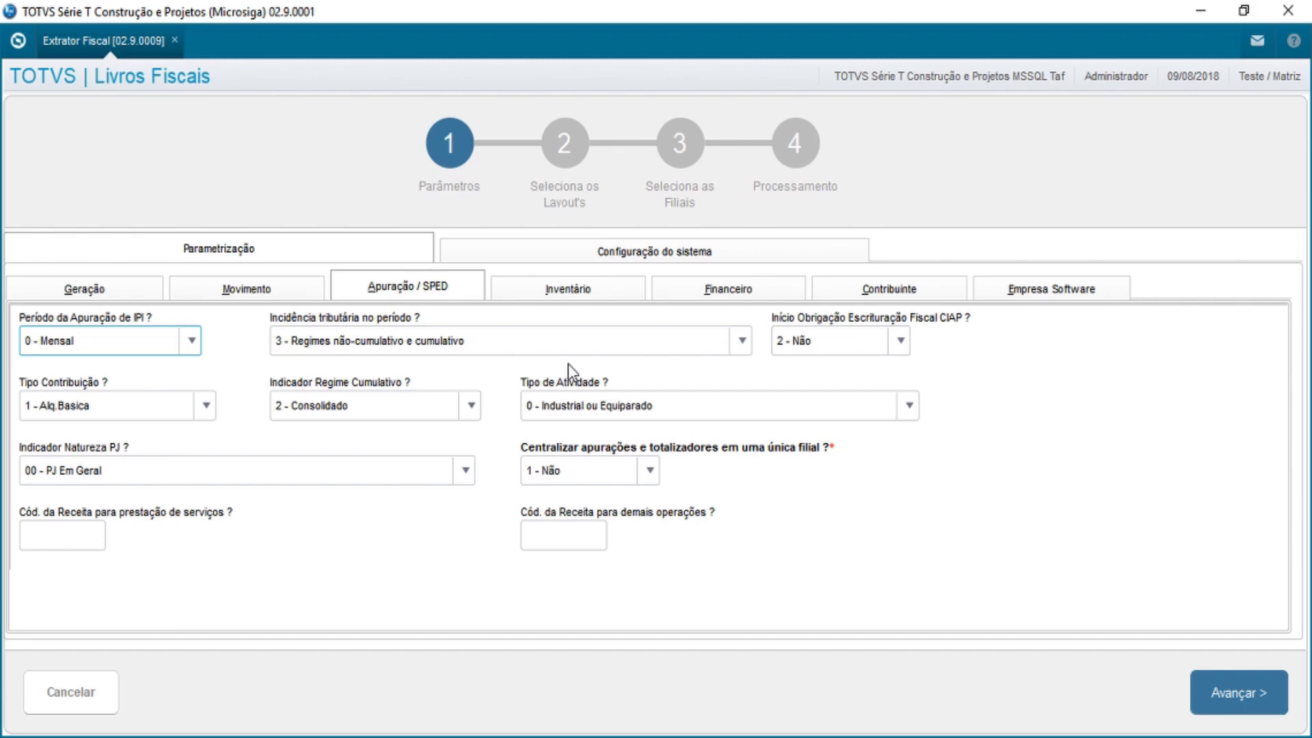
click(135, 347)
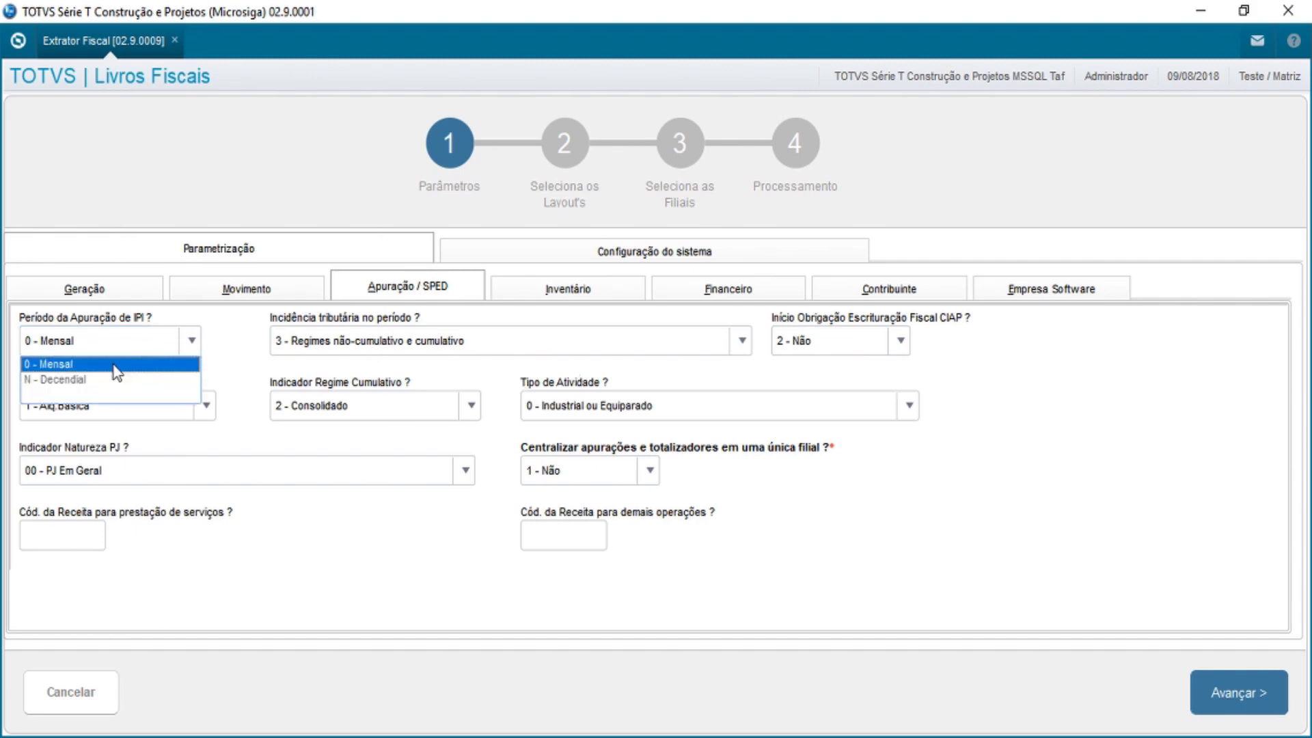
click(113, 366)
click(605, 342)
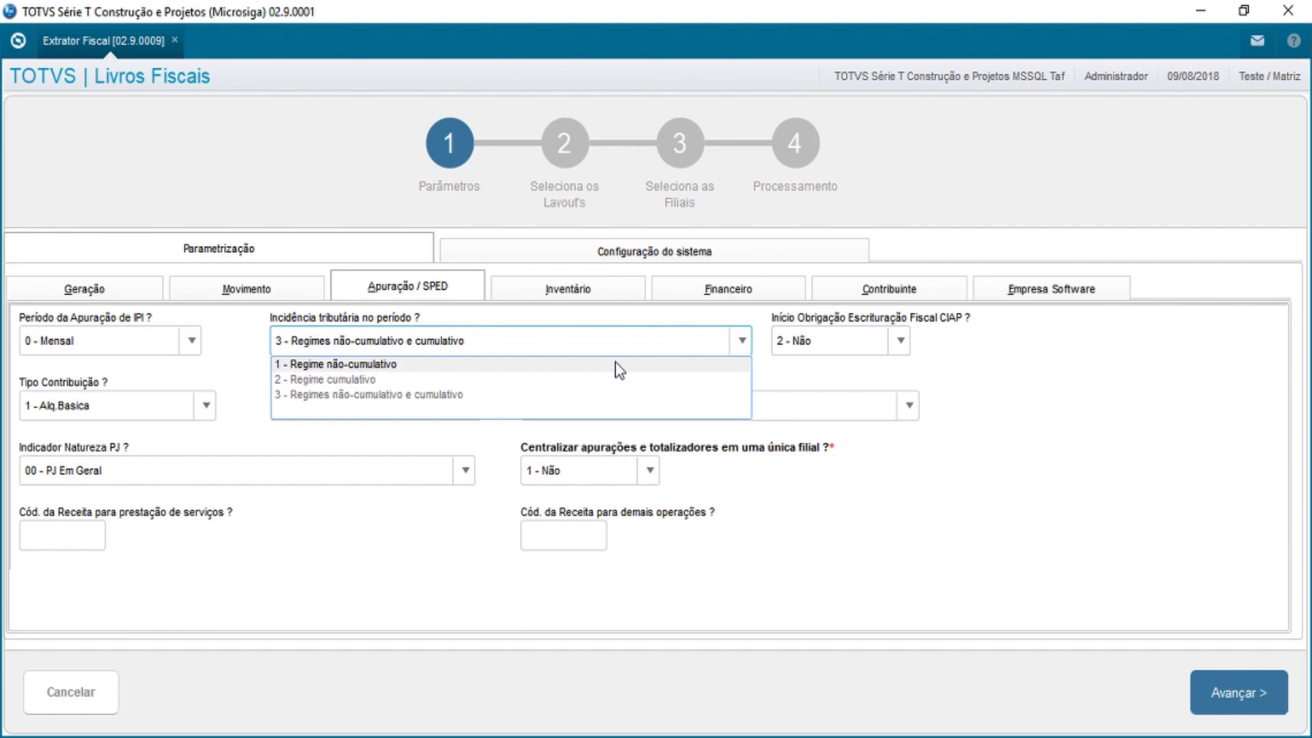
click(555, 396)
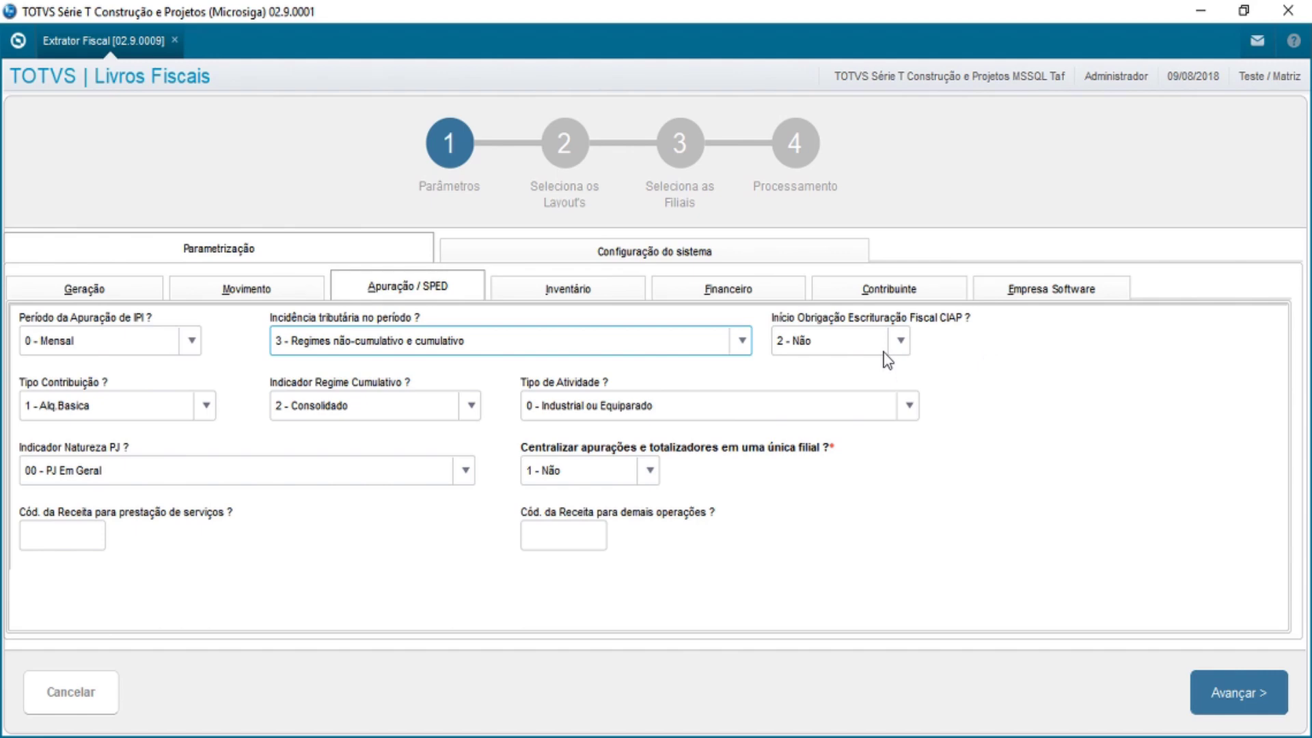
- Set the CIAP bookkeeping obligation to 2 - Não and keep Tipo Contribuição at 1 - Alq.Basica
click(856, 345)
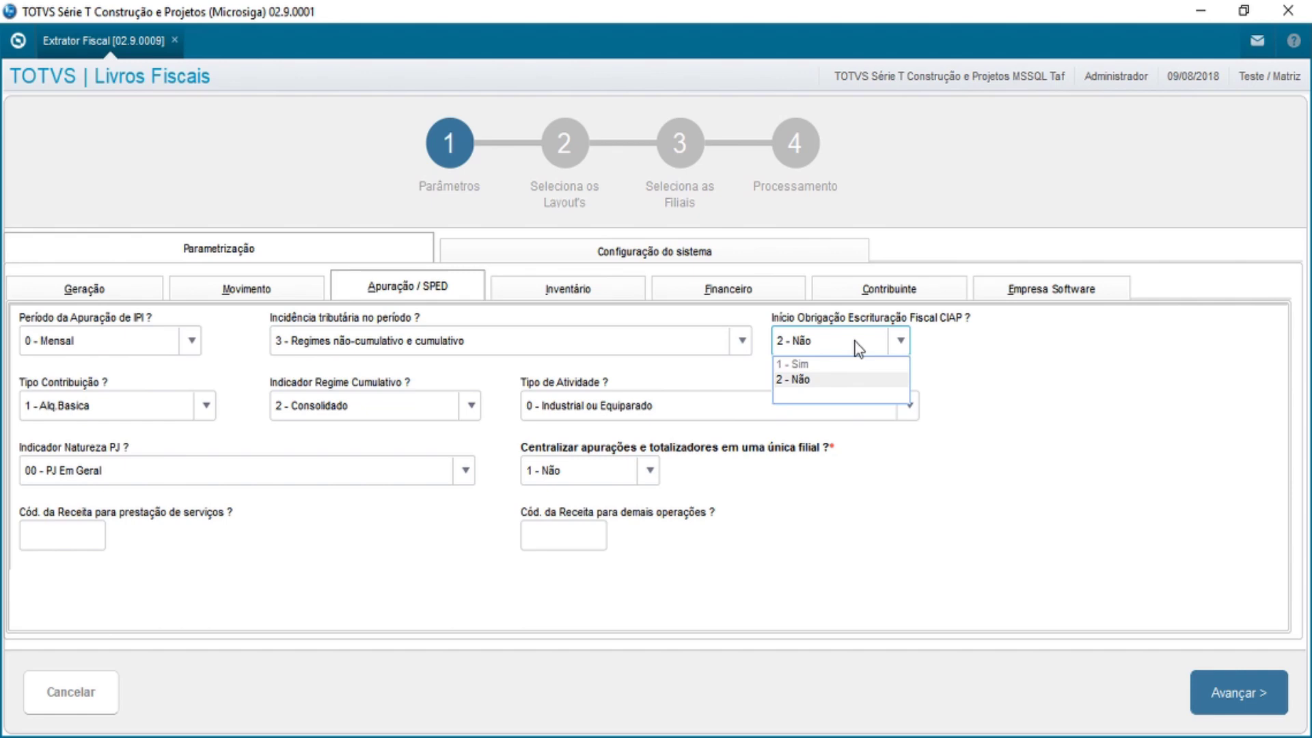
click(826, 381)
click(145, 412)
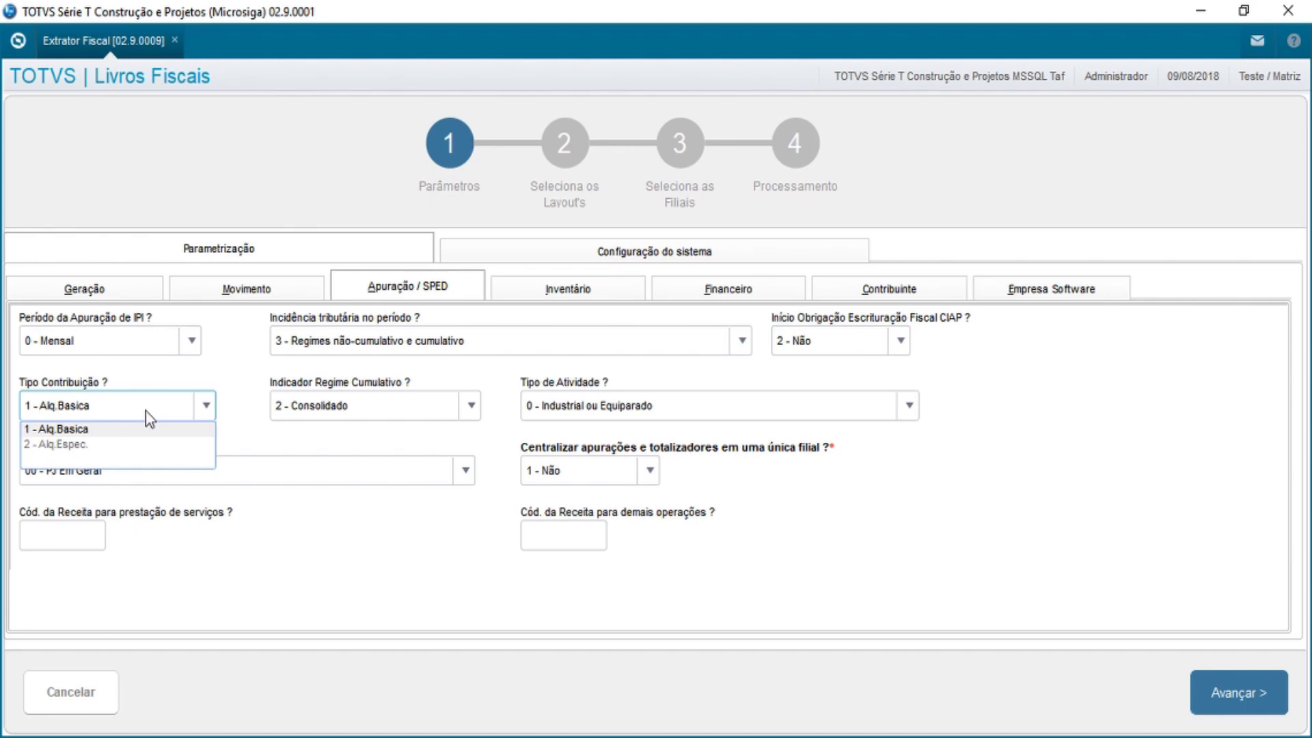
click(332, 450)
- Set Indicador Regime Cumulativo to 2 - Consolidado and Tipo de Atividade to 0 - Industrial ou Equiparado
click(391, 414)
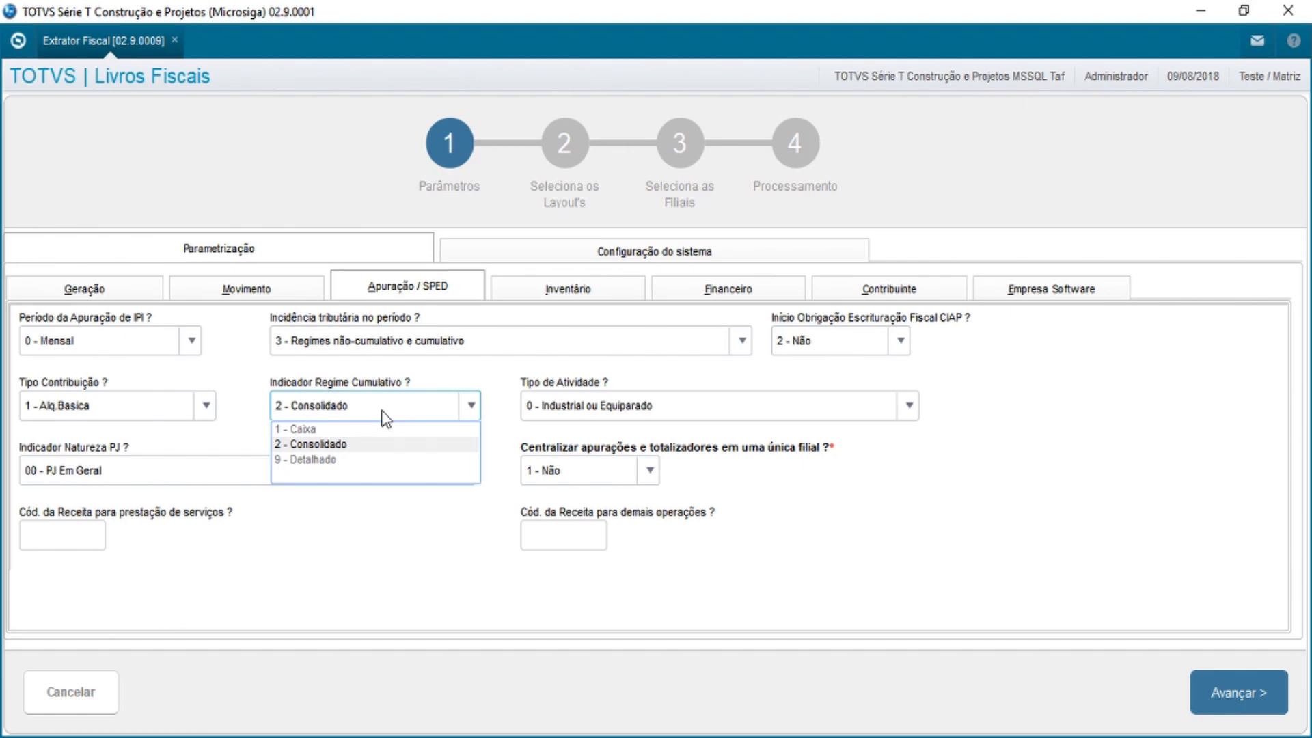
click(381, 445)
click(707, 410)
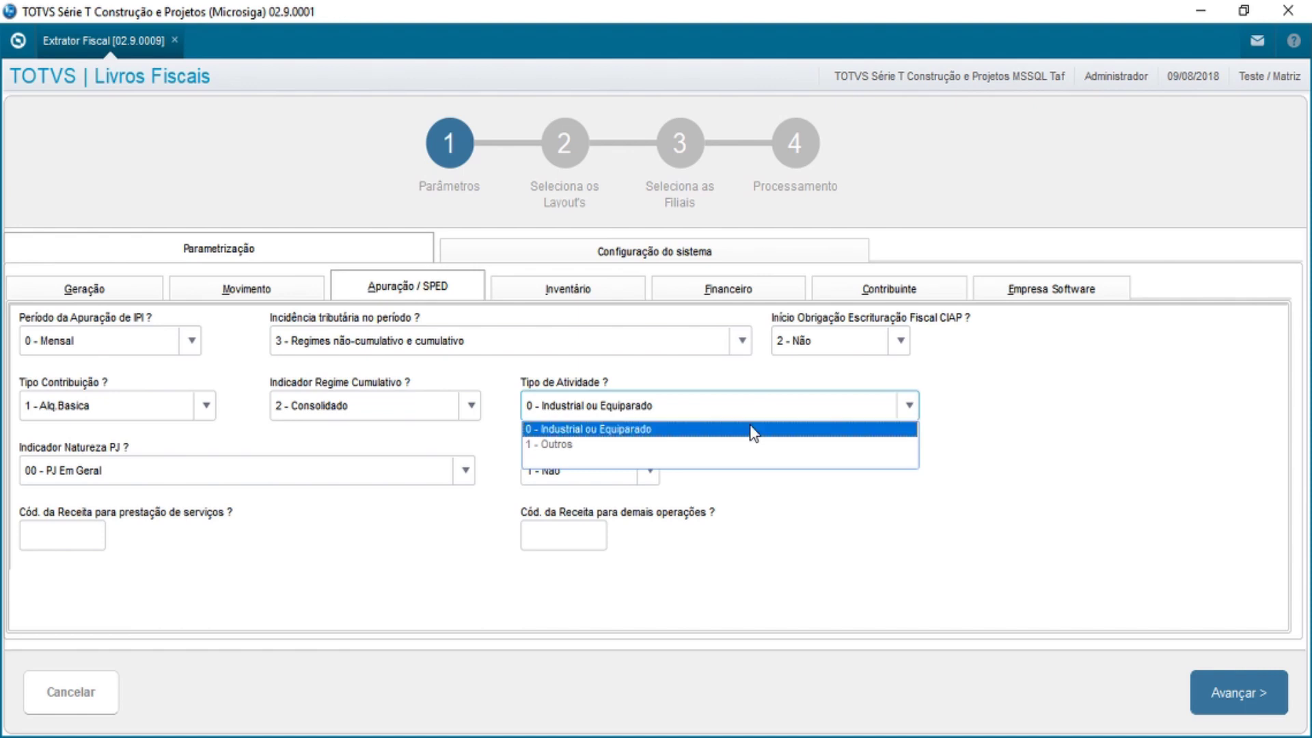
click(753, 431)
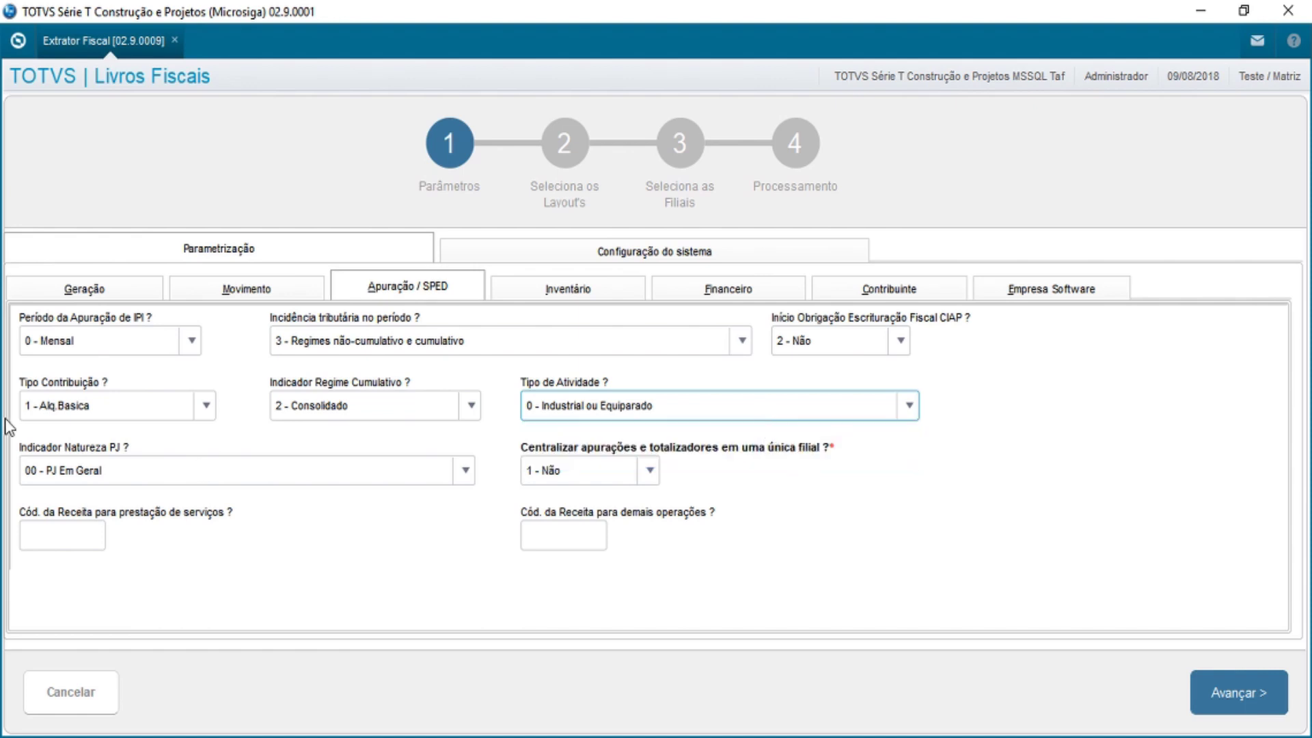
- Set Indicador Natureza PJ to 00 - PJ Em Geral and branch centralization to 1 - Não, leaving both Cód. da Receita fields blank
click(176, 480)
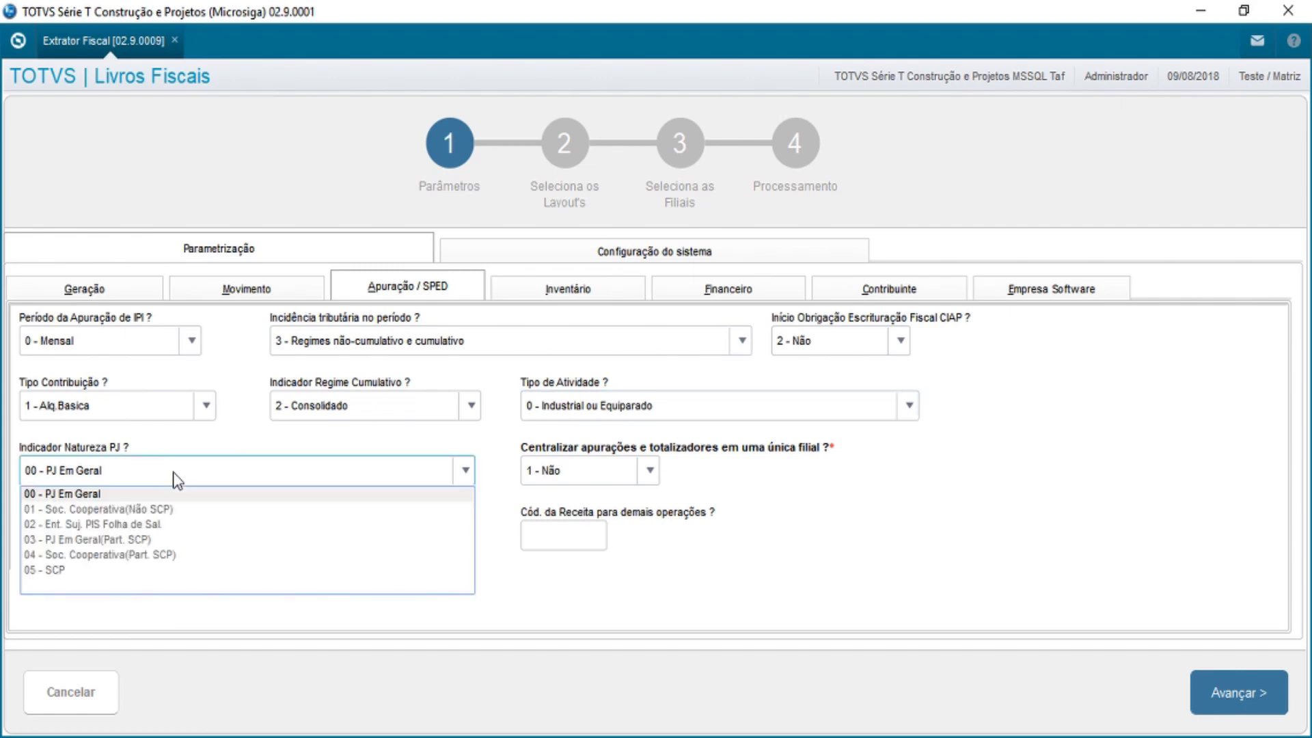
click(175, 493)
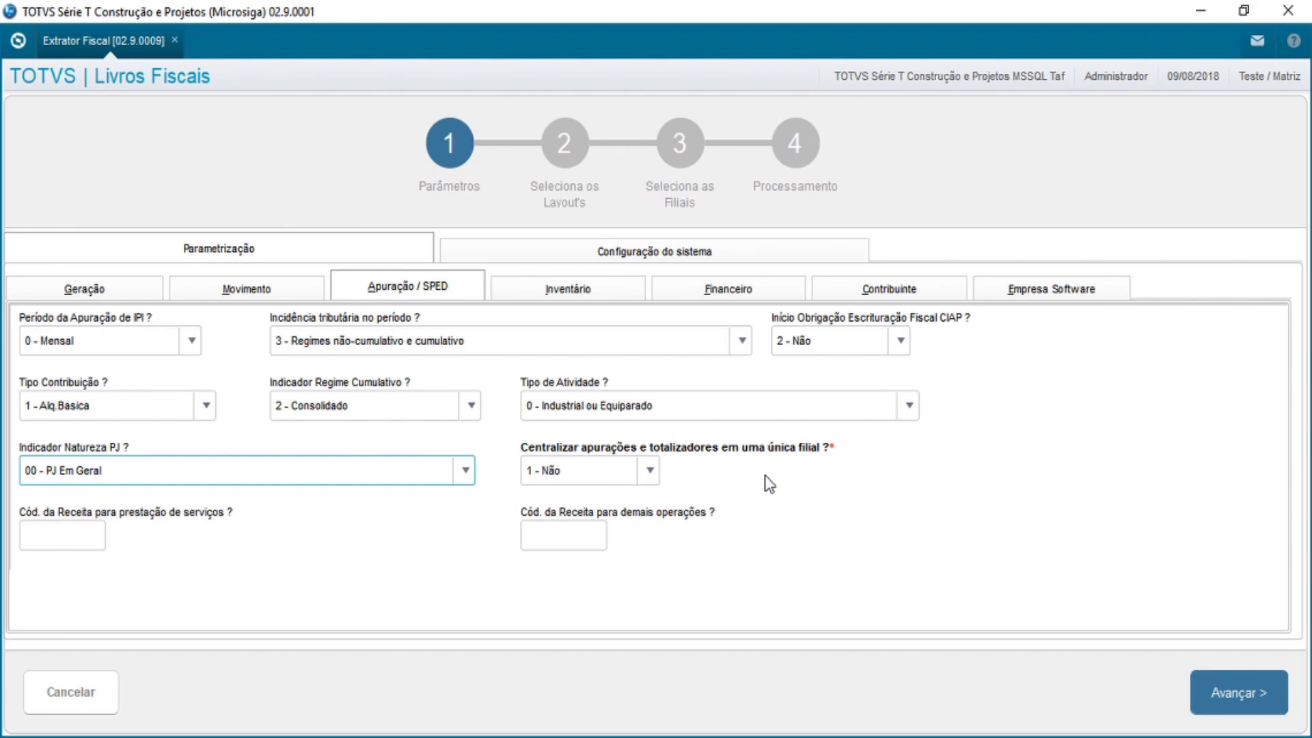
click(596, 471)
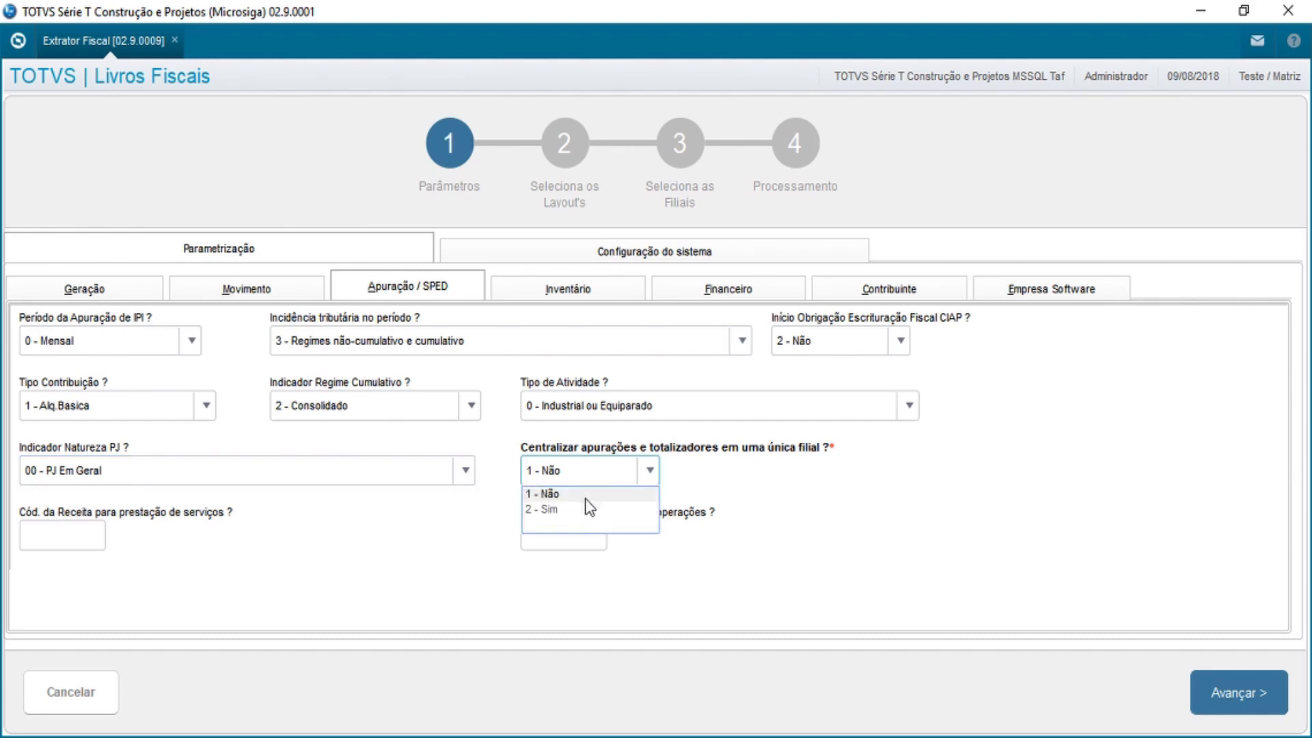
click(584, 496)
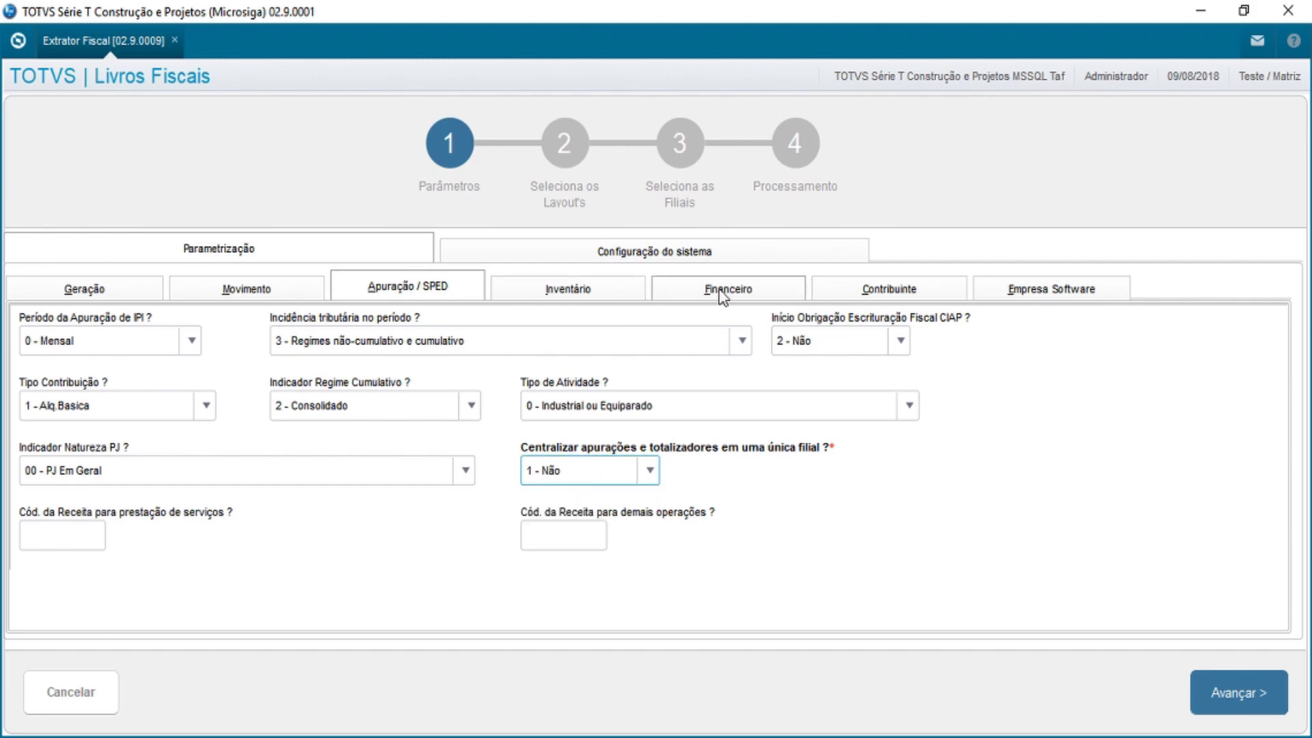
click(55, 536)
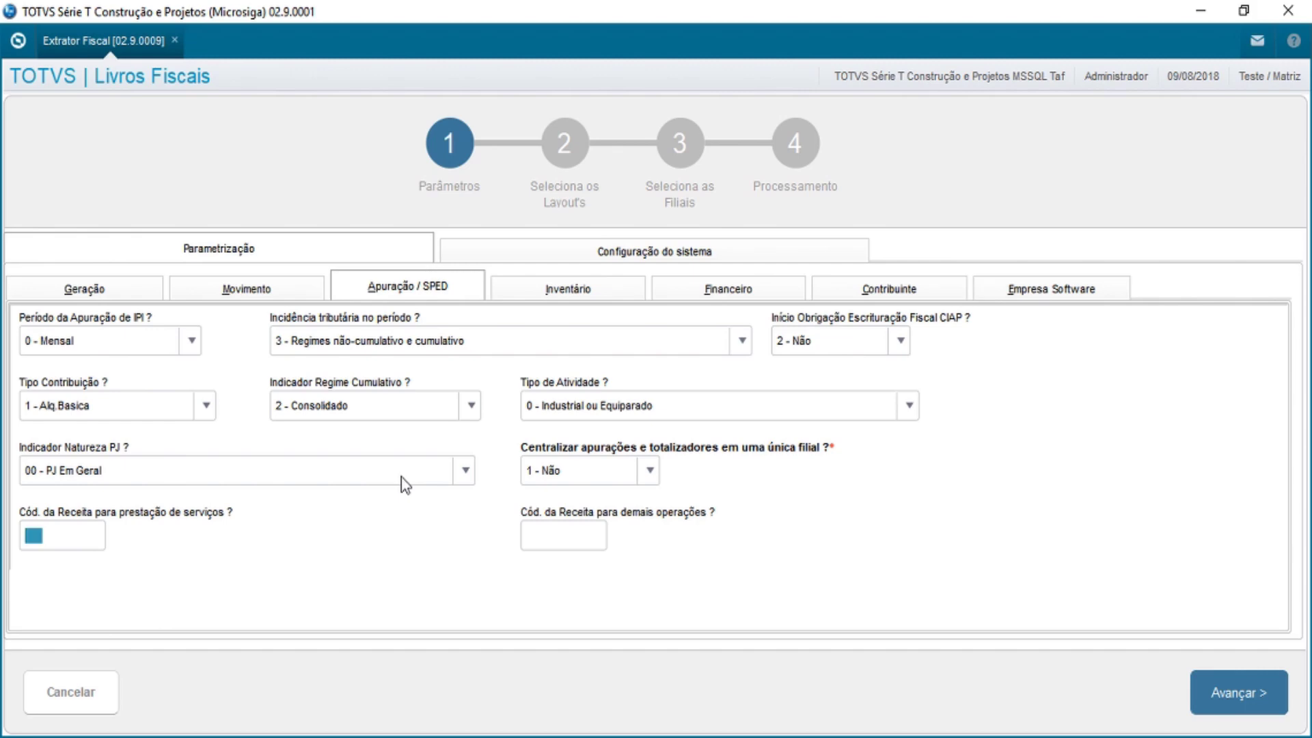
click(555, 531)
- In the Inventário settings, leave the inventory reason and stock closing date blank and keep Registro 0210 por Movimento at 1 - Sim
click(567, 290)
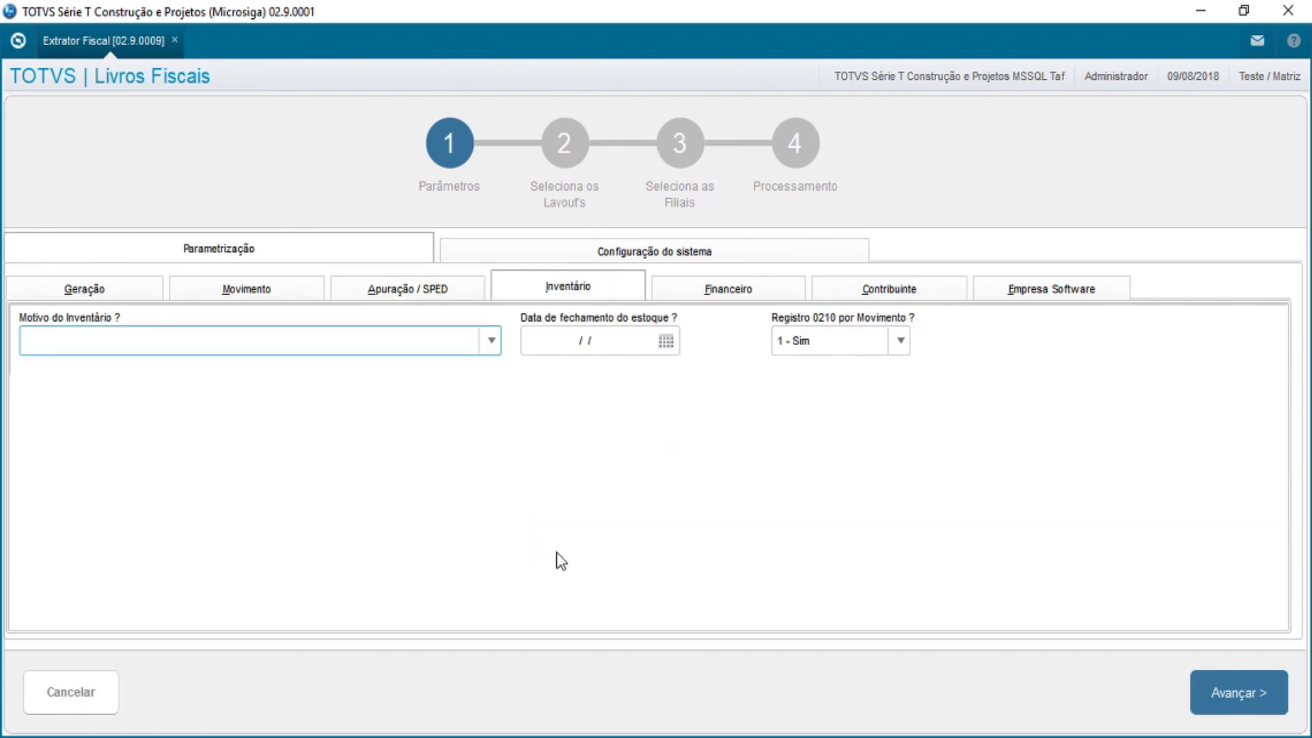
click(261, 347)
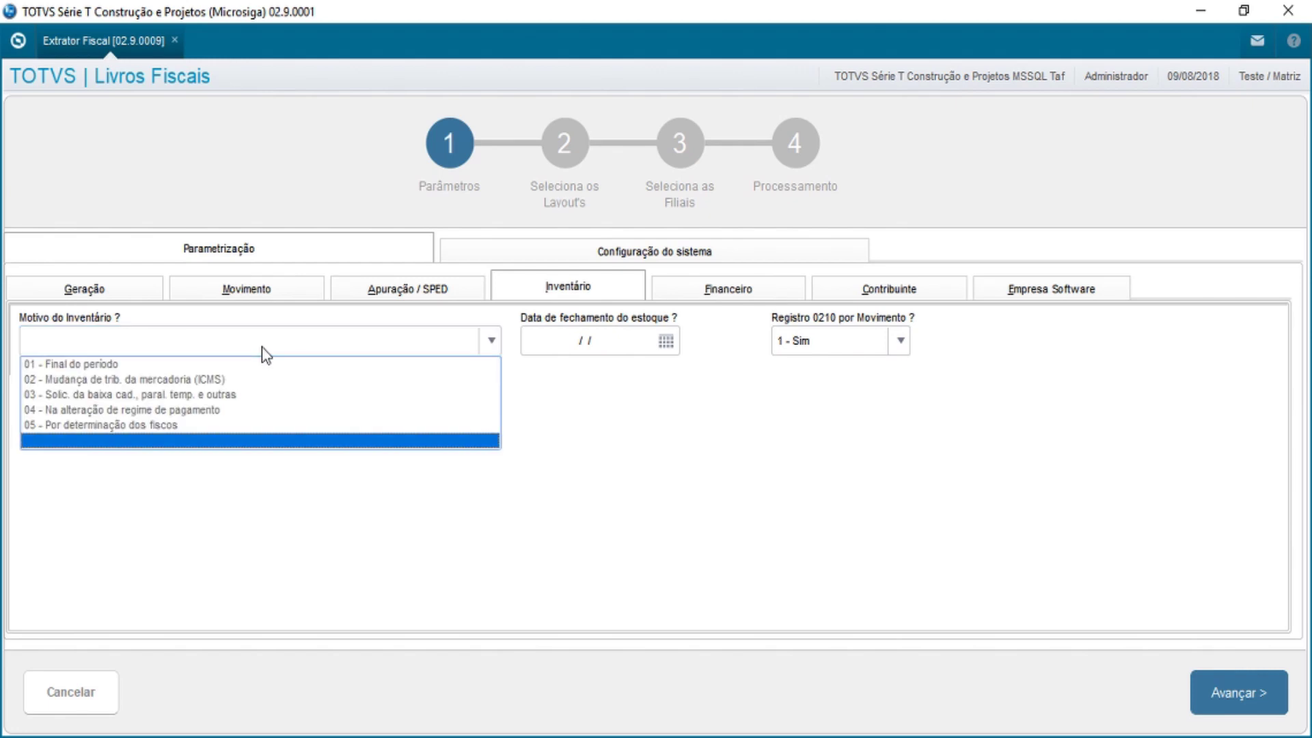
click(208, 447)
click(610, 340)
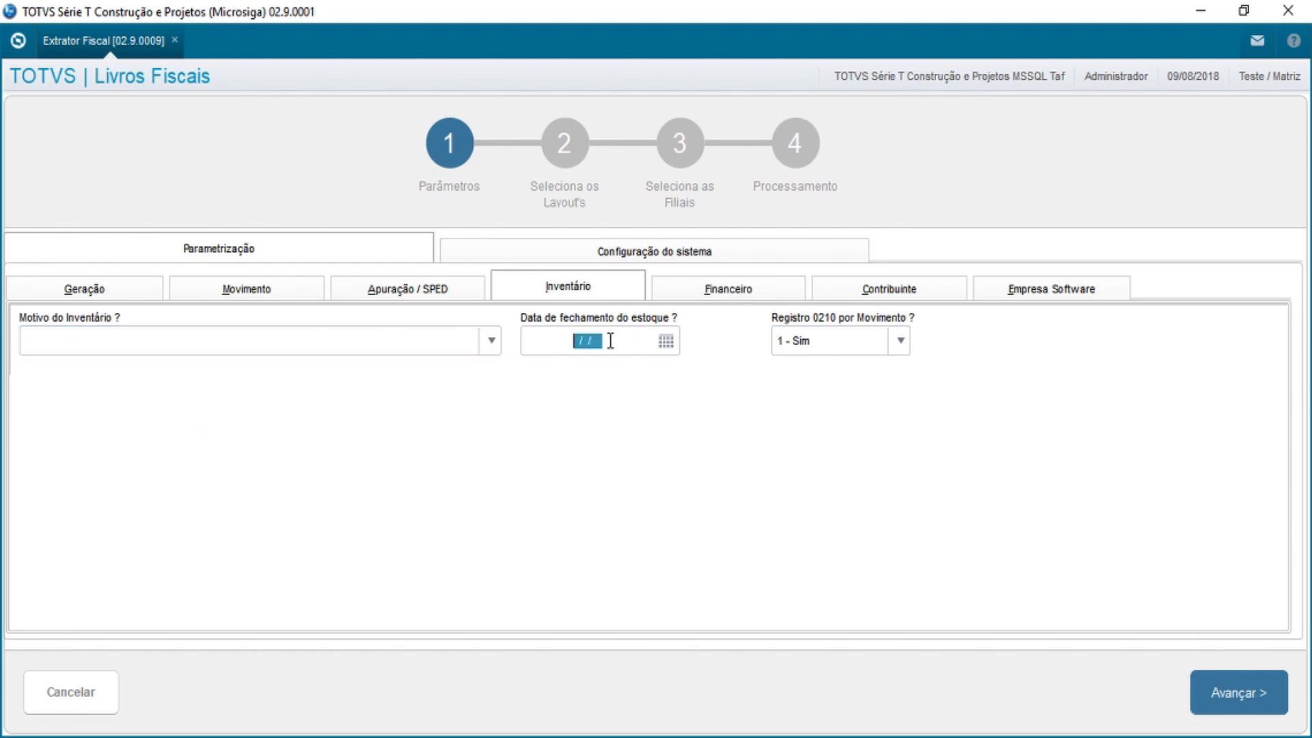
click(847, 345)
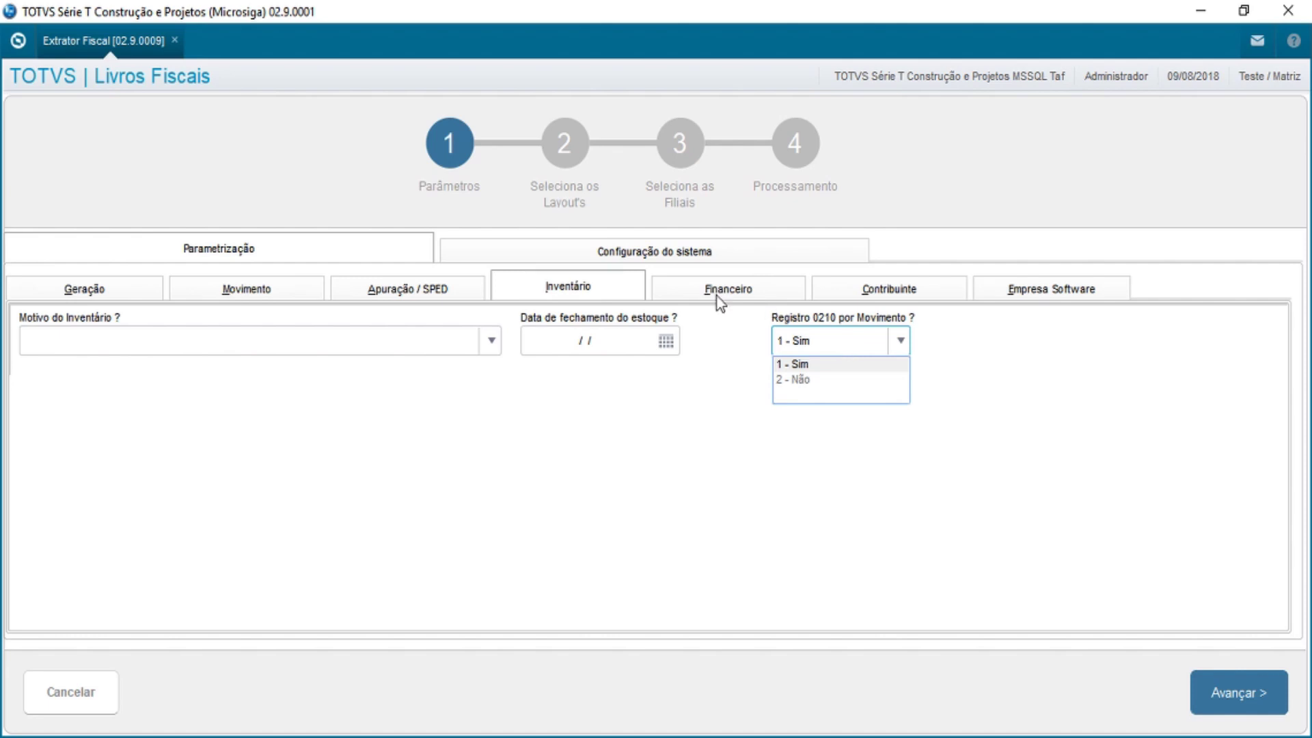
click(966, 451)
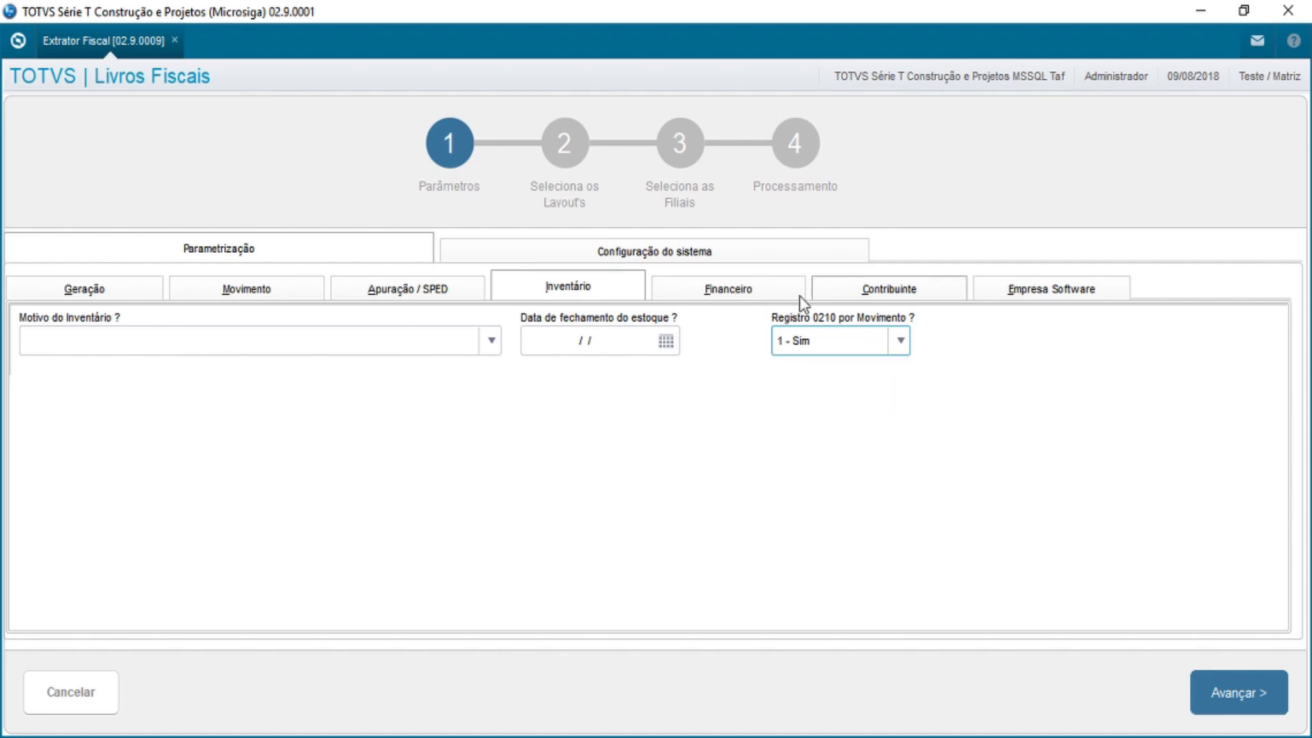
- In the Financeiro settings, keep the selection of receivable titles at 2 - Data de Emissão
click(750, 294)
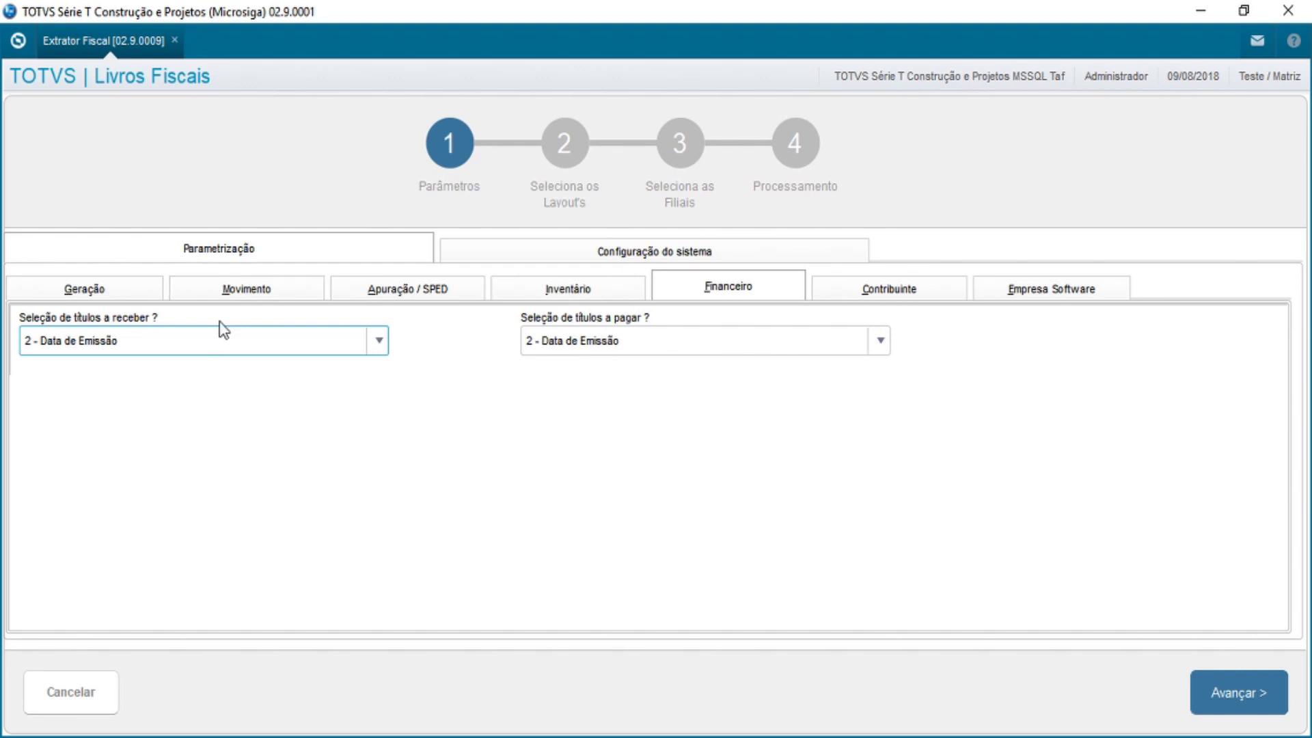
click(219, 341)
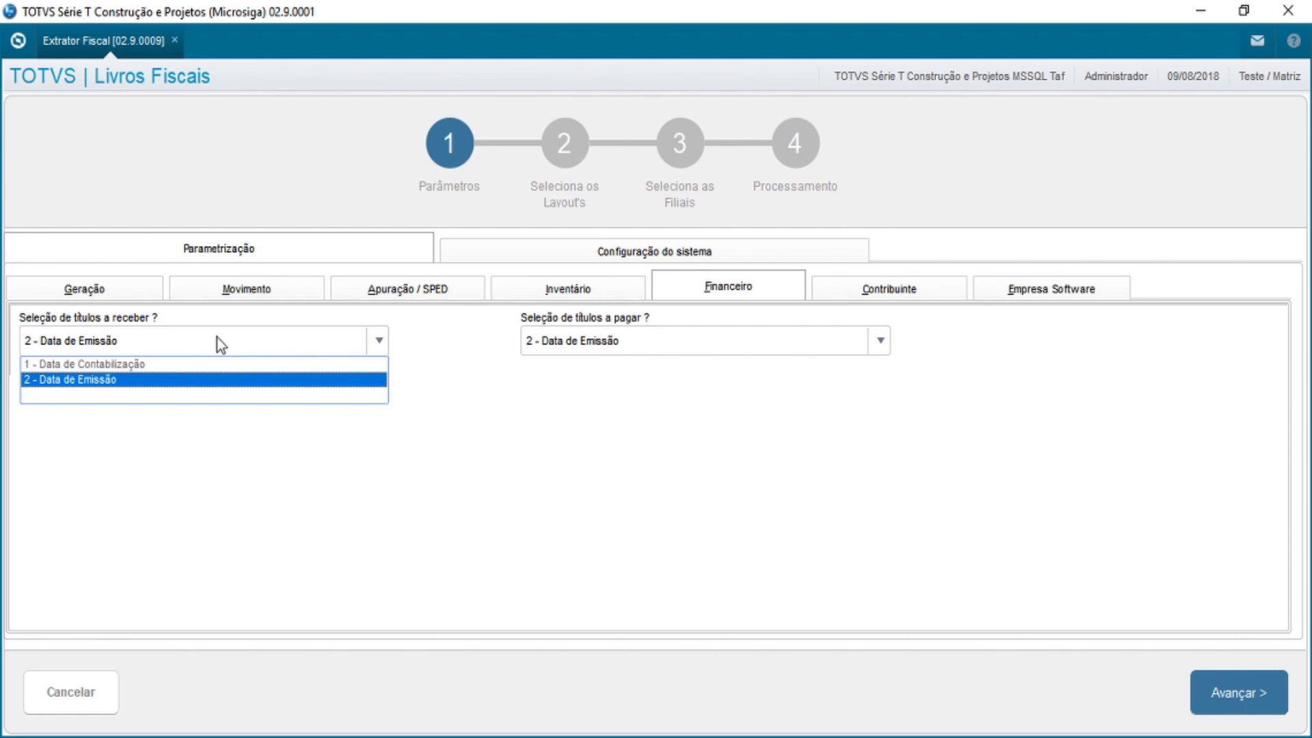
click(207, 381)
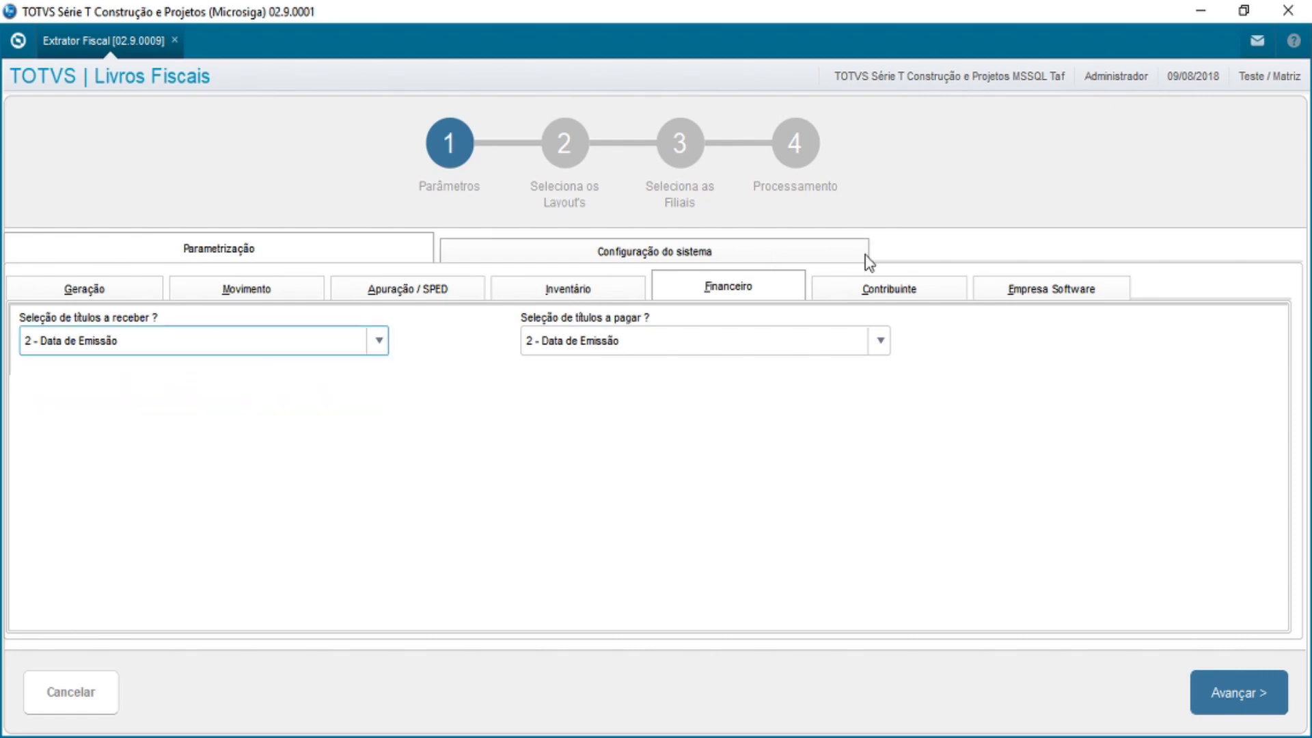
- In the Contribuinte settings, set Envia dados do Contribuinte to 1 - Sim and dismiss the alert
click(908, 285)
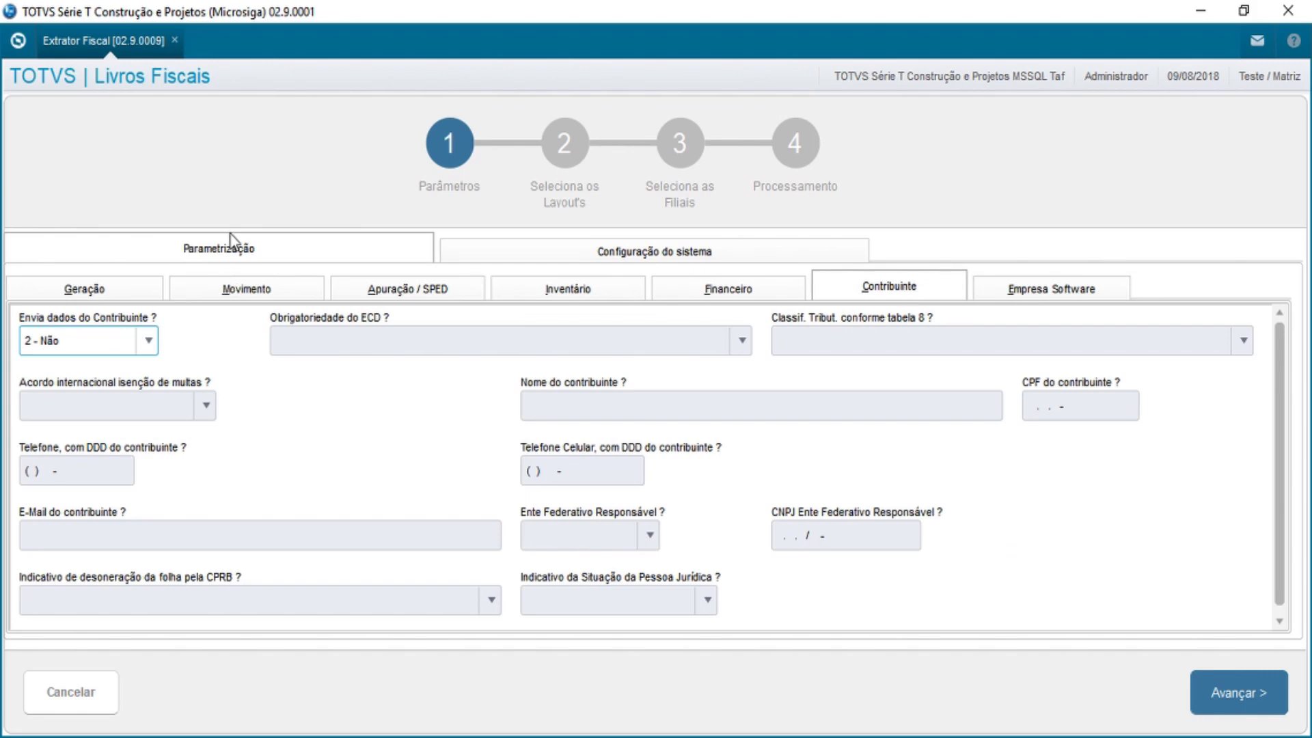
click(100, 335)
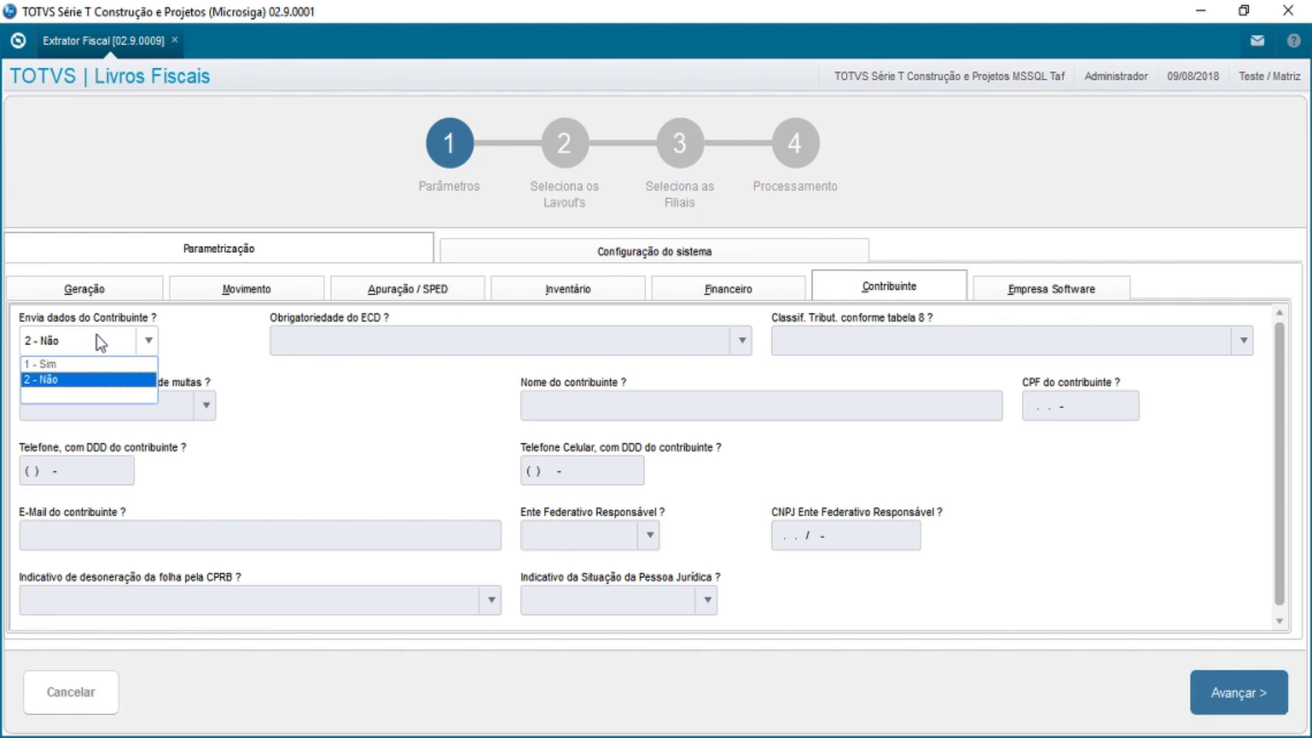
click(75, 365)
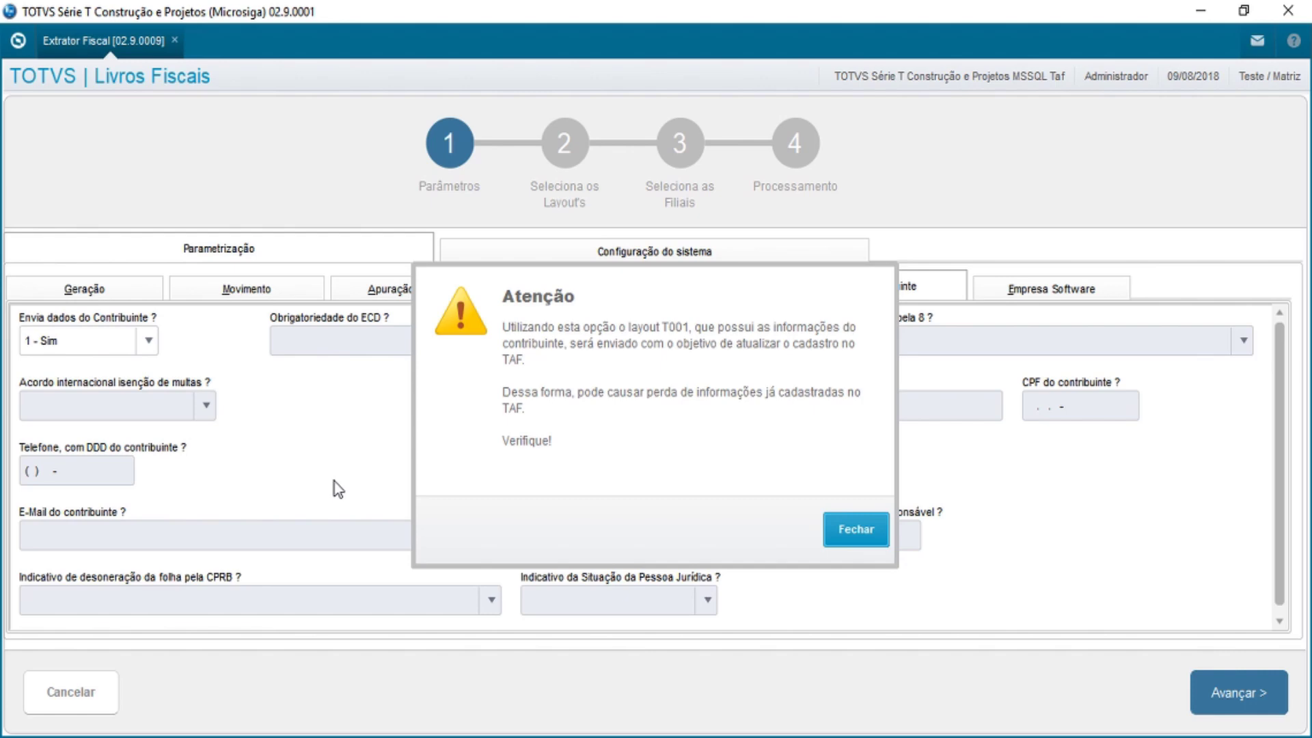
click(862, 535)
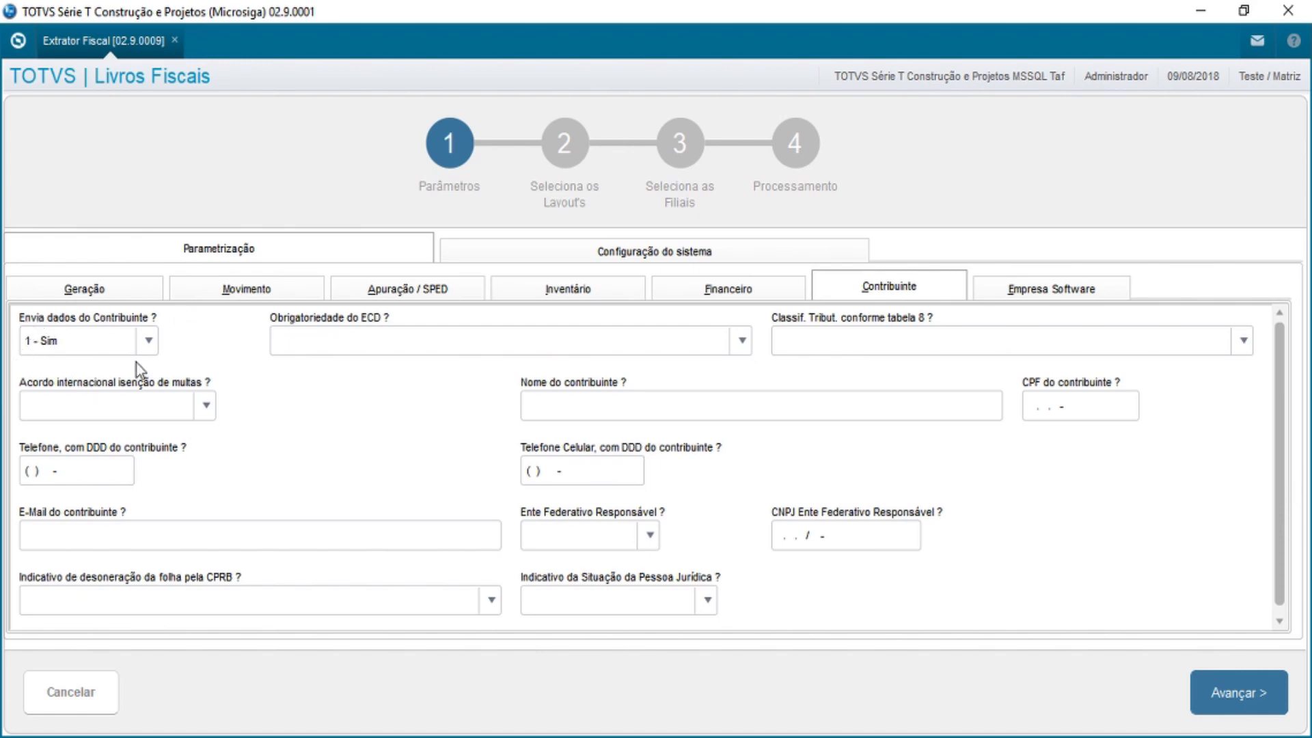
- Set Obrigatoriedade do ECD to 0 - Não é obrigada and the tax classification to 99 - Pessoas Jurídicas em Geral
click(433, 347)
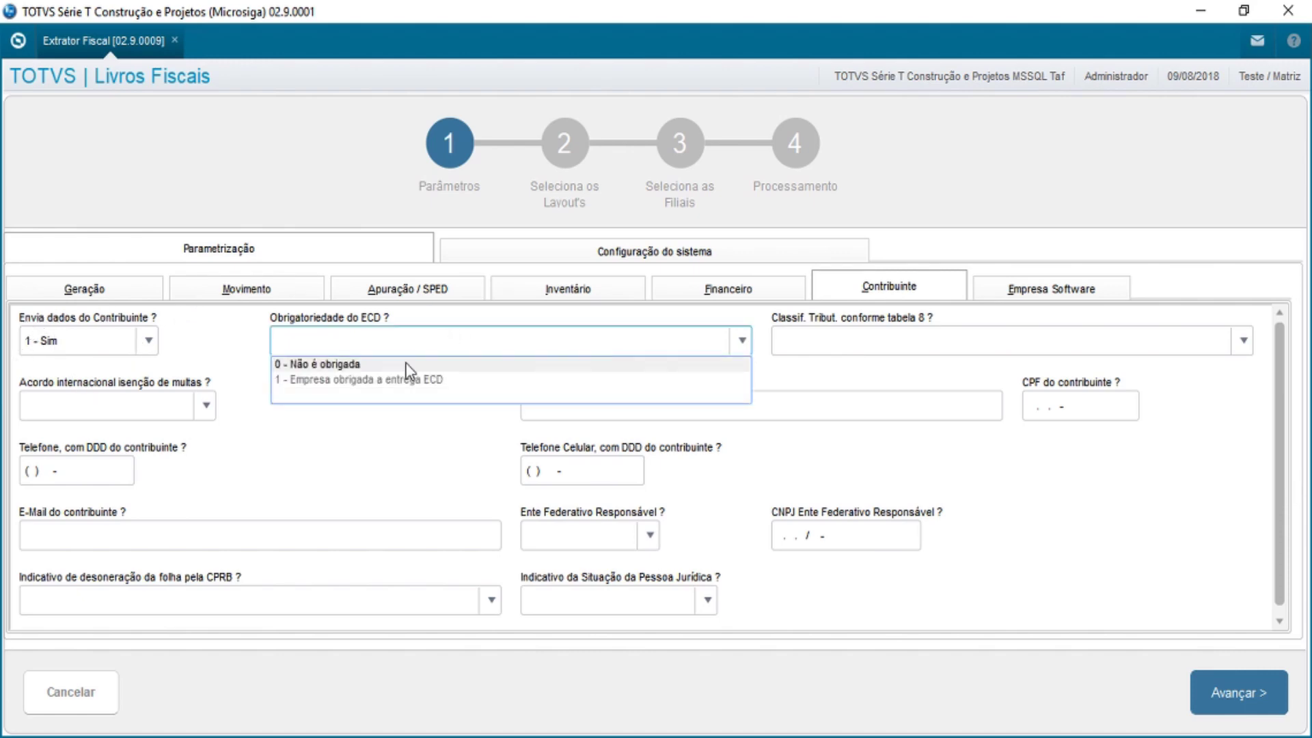
click(410, 366)
click(916, 340)
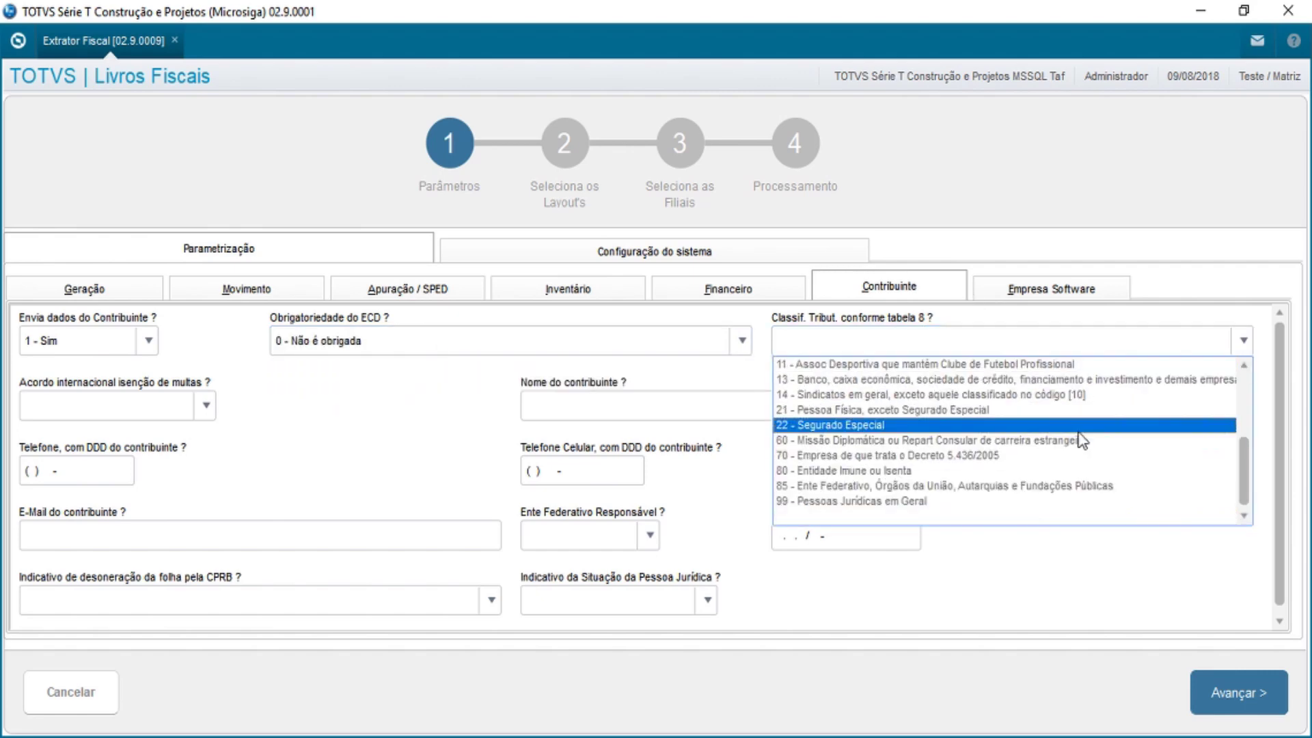
click(964, 504)
- Set Envia dados do Contribuinte to 2 - Não
click(111, 340)
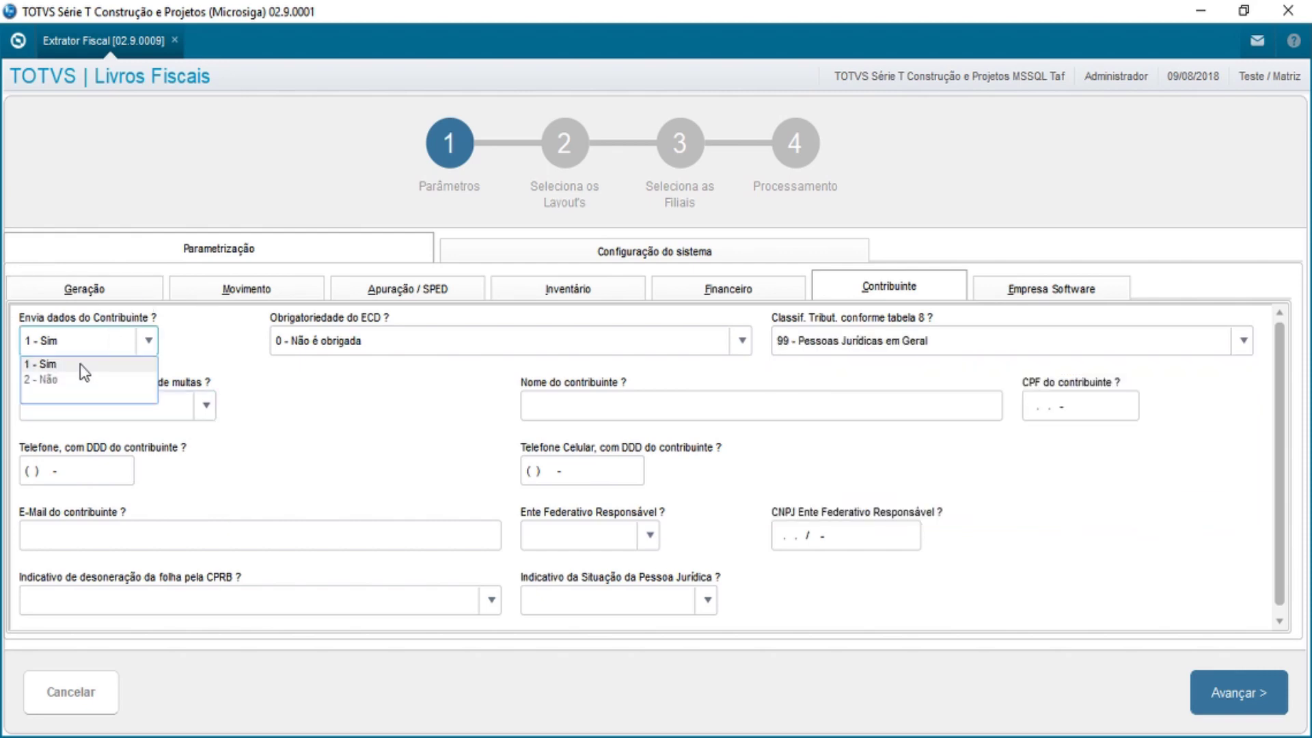
click(80, 379)
click(855, 530)
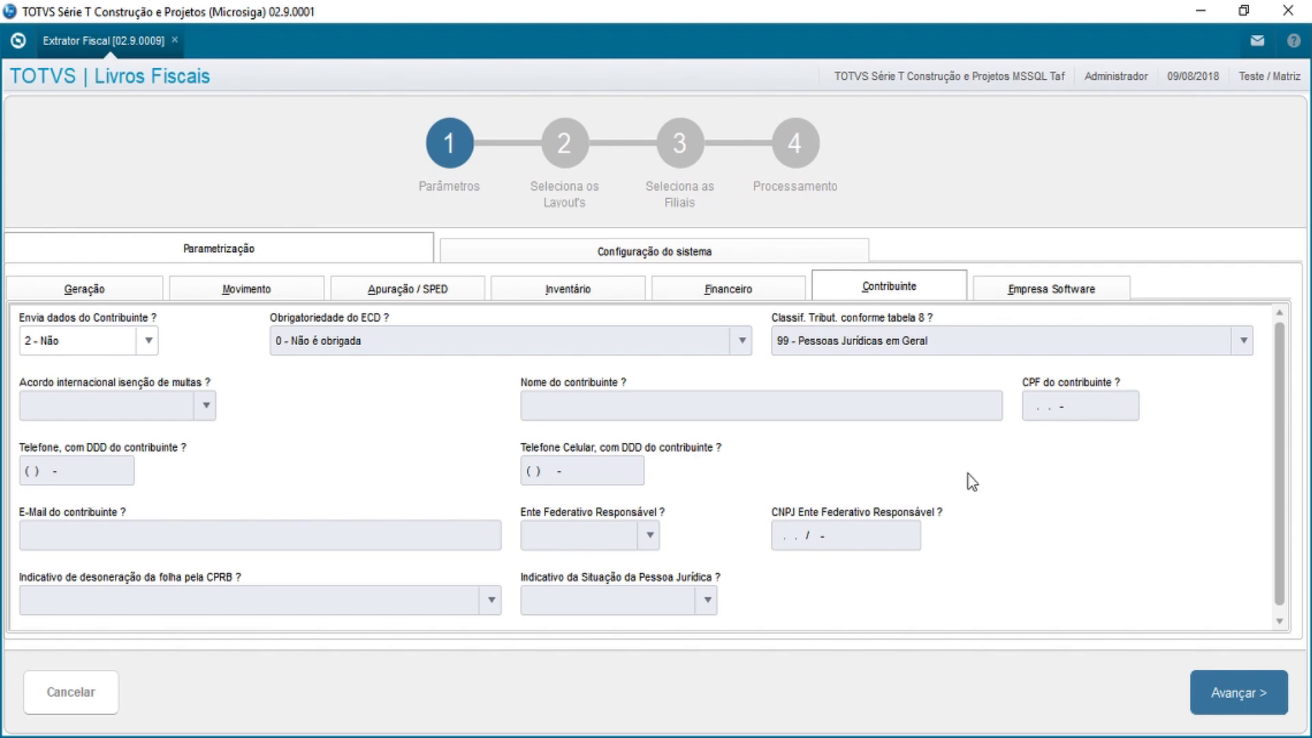
- Review the software developer's data in the Empresa Software settings and advance to the layout selection
click(1042, 289)
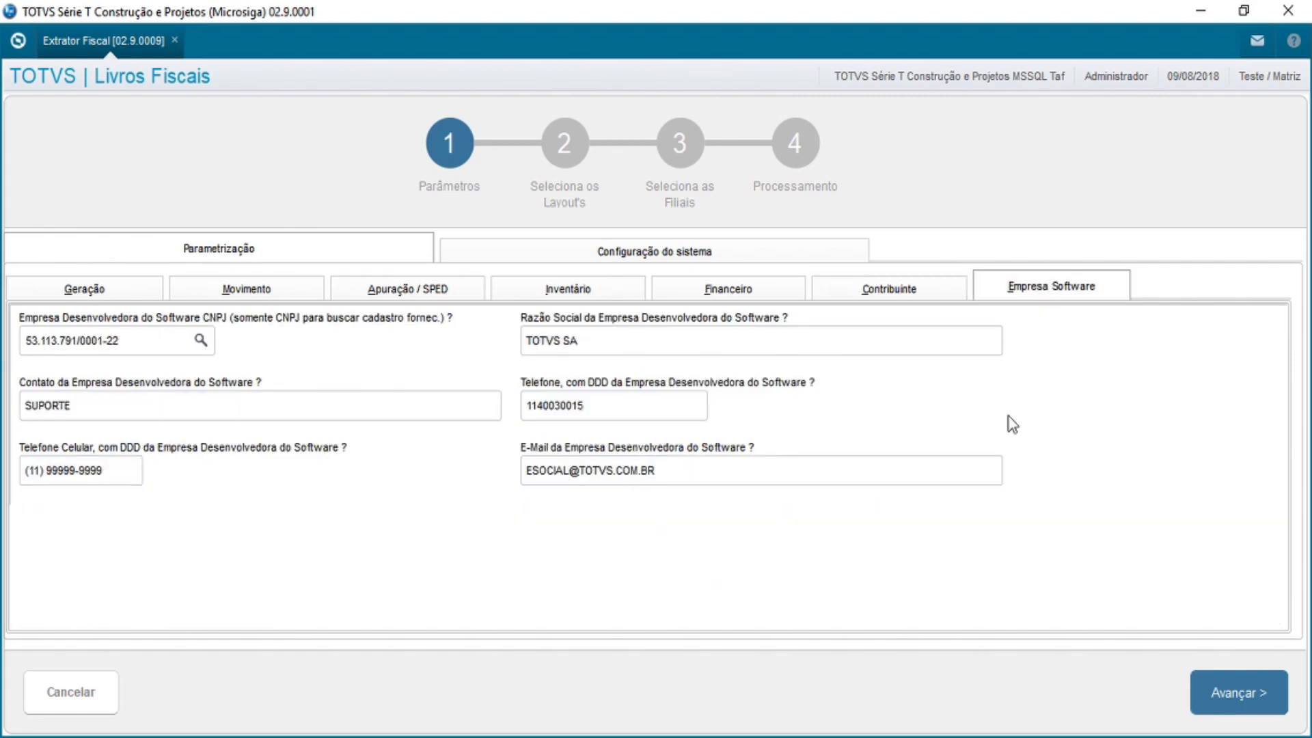
drag(155, 343, 13, 357)
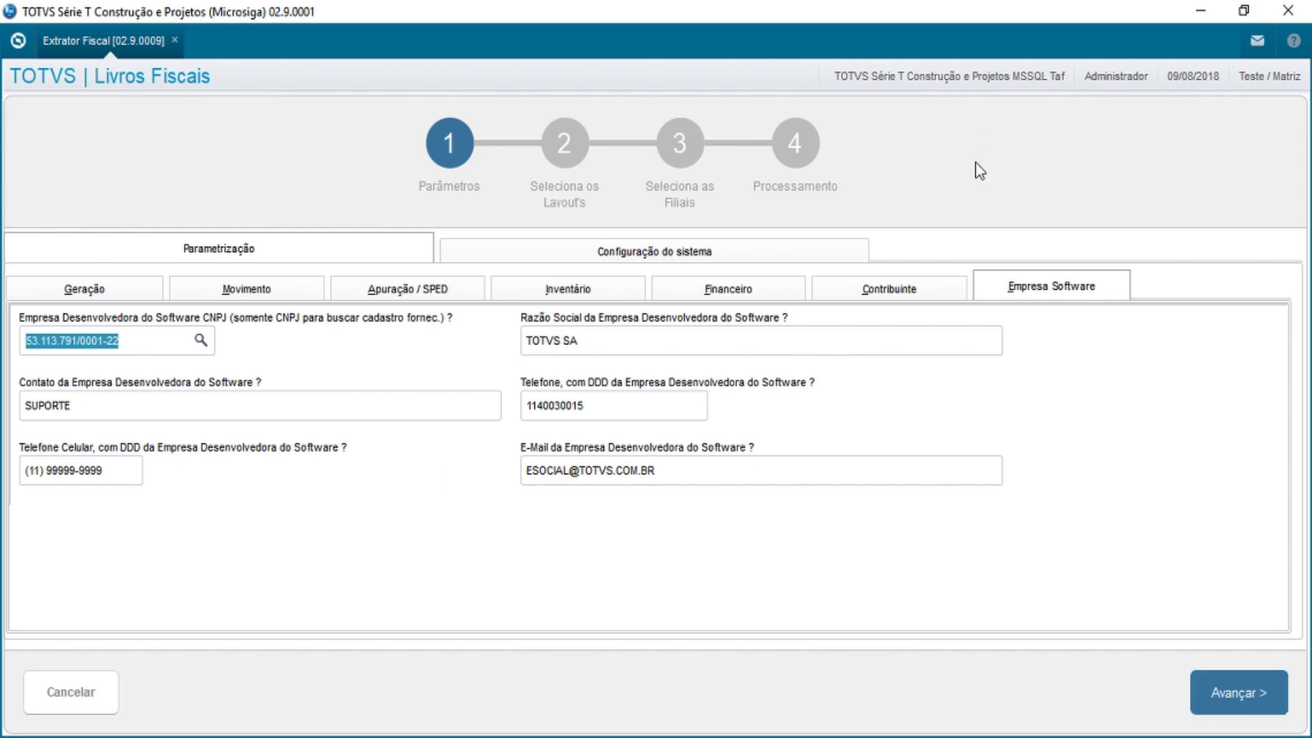
click(1240, 702)
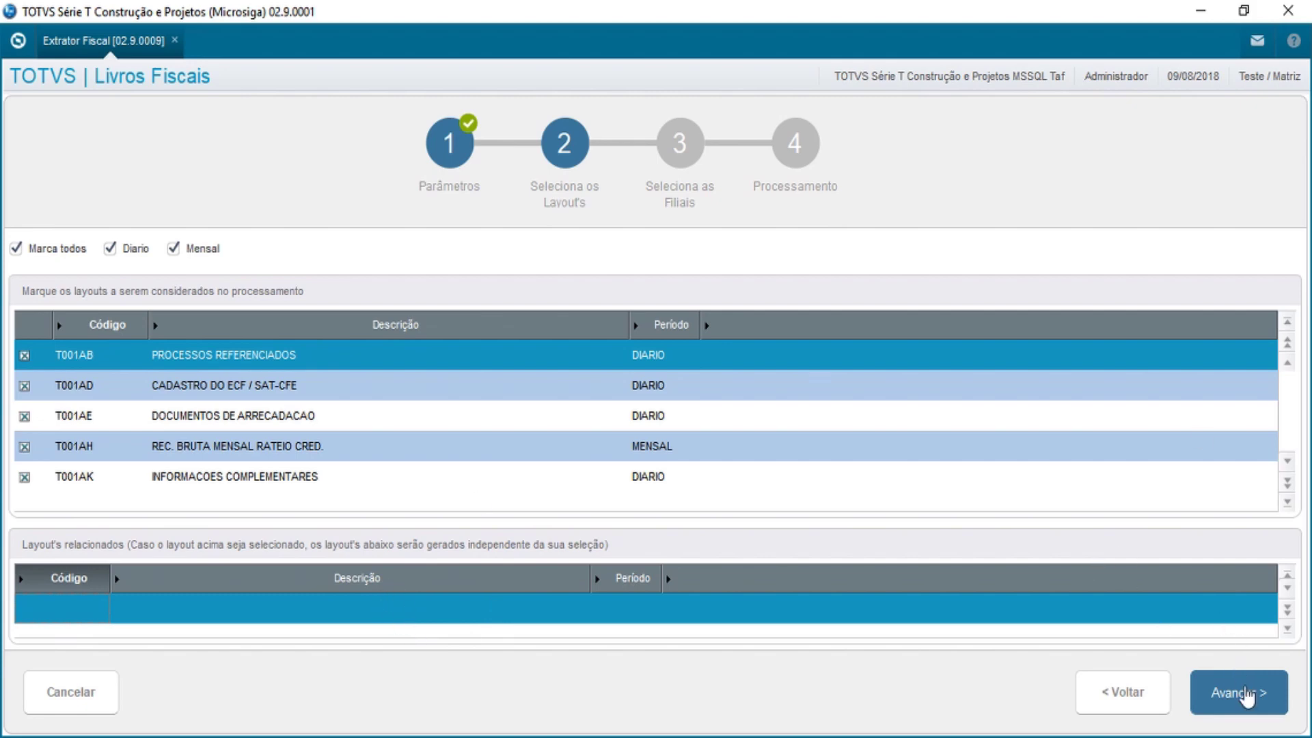
- Keep all layouts marked, select only branch 01 (MATRIZ), and start the fiscal extraction
click(1242, 699)
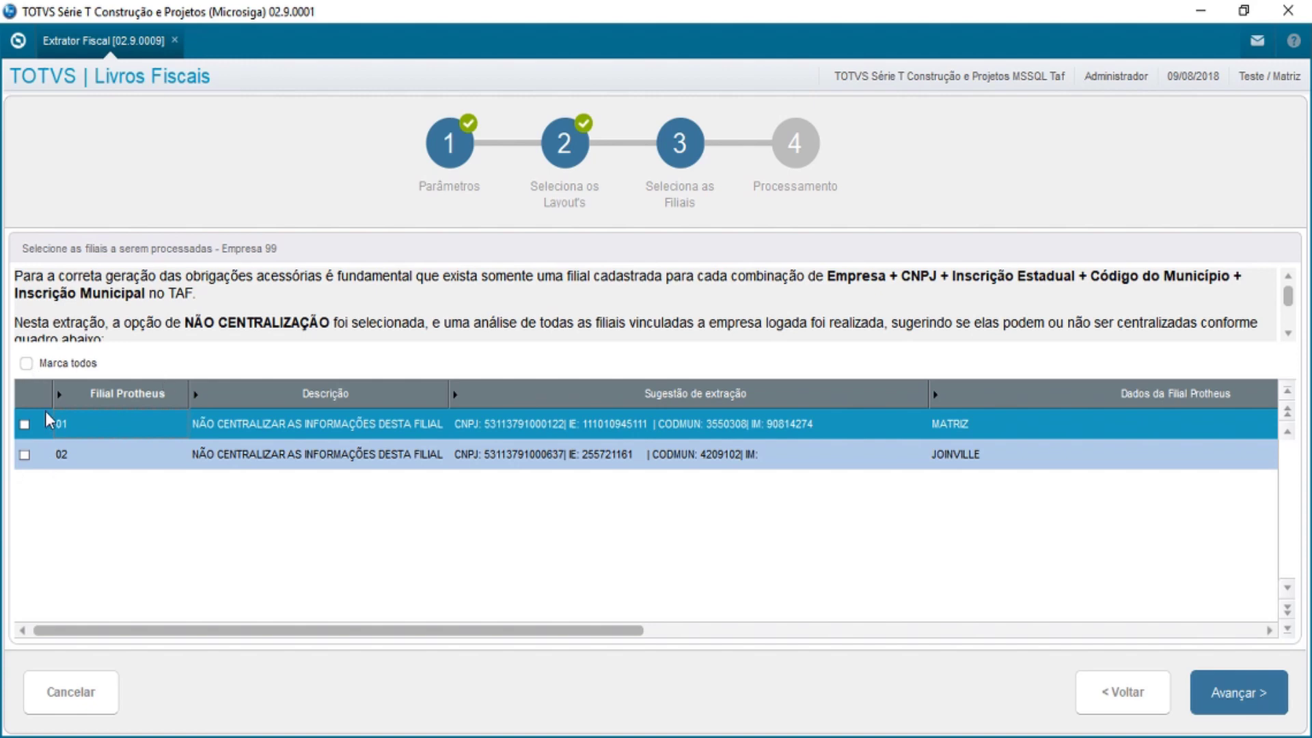
click(24, 428)
click(1242, 705)
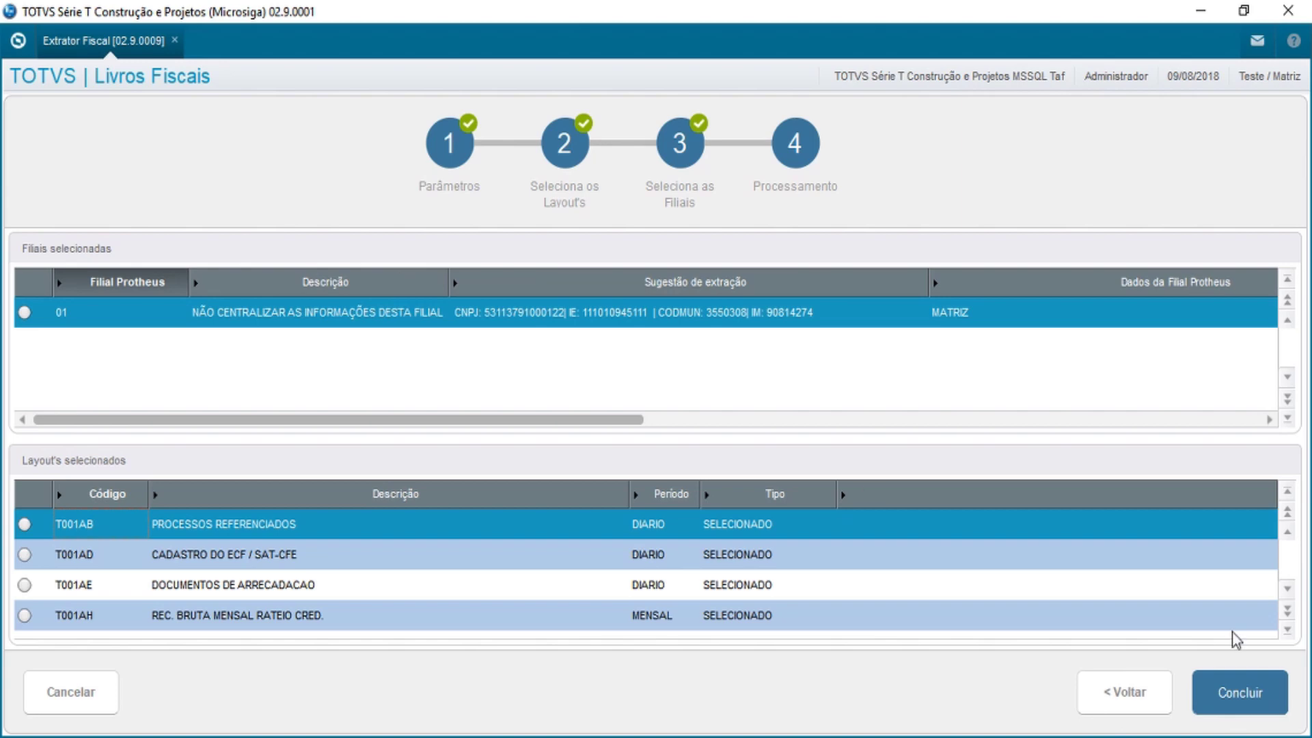
click(1244, 699)
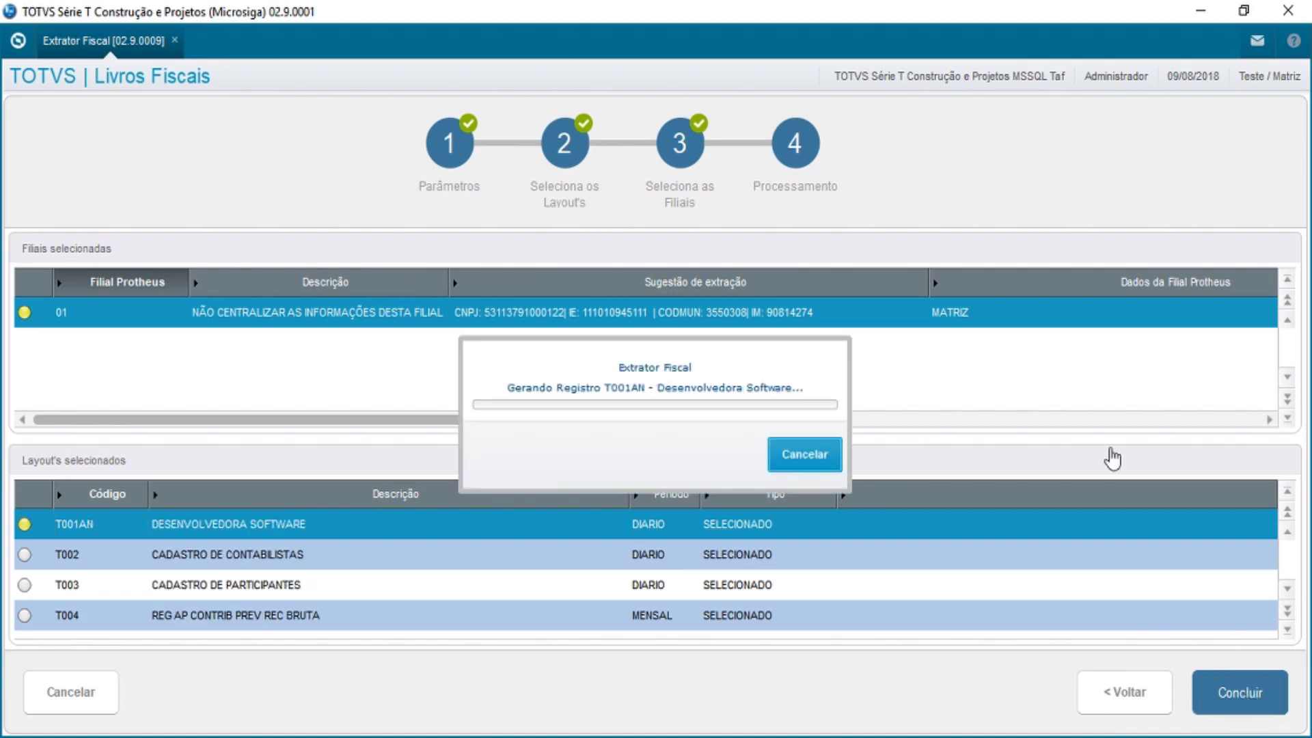